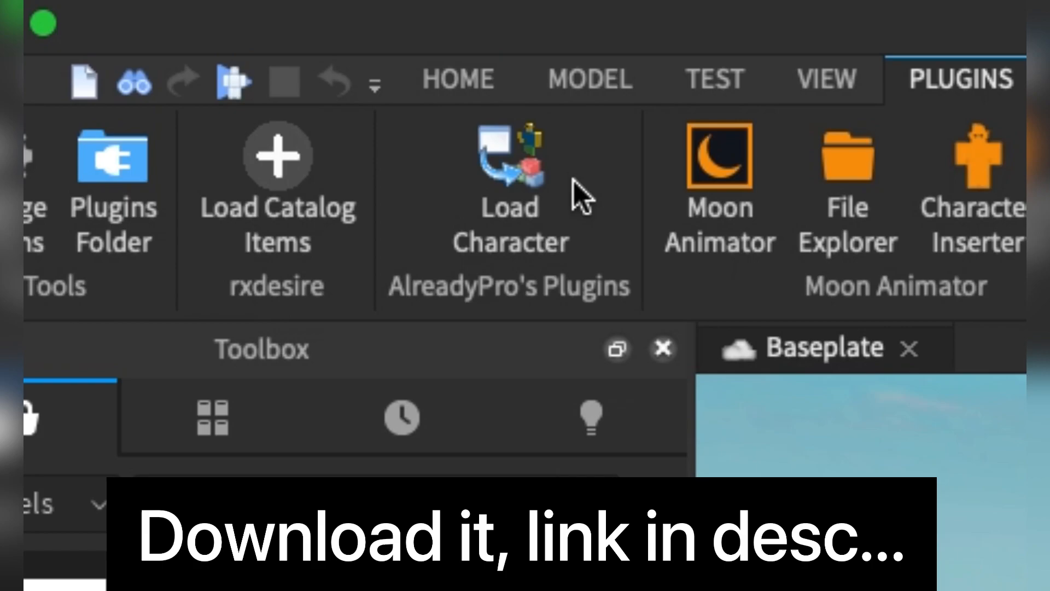
Load the character by entering the player's username in Load Character, and export the spawned model to the Desktop as Filpyxl
left_click(541, 167)
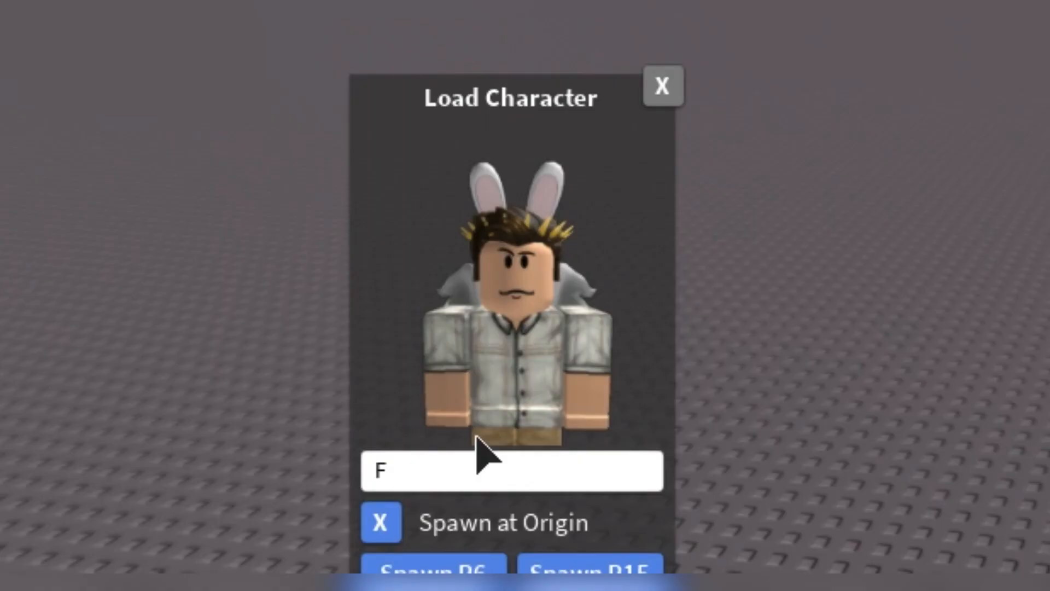
key("BackSpace")
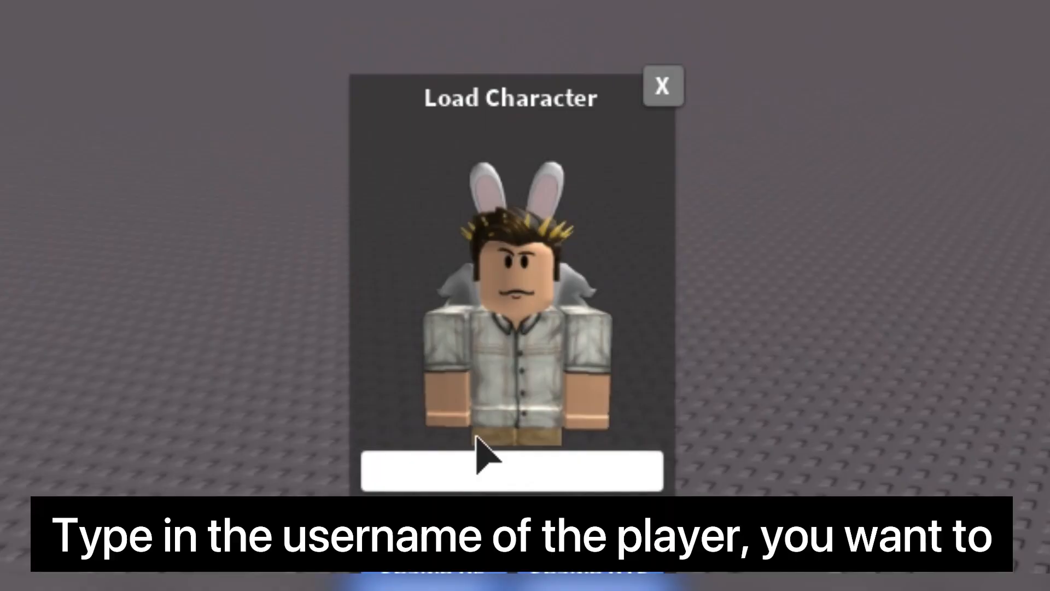
type("ZFilp")
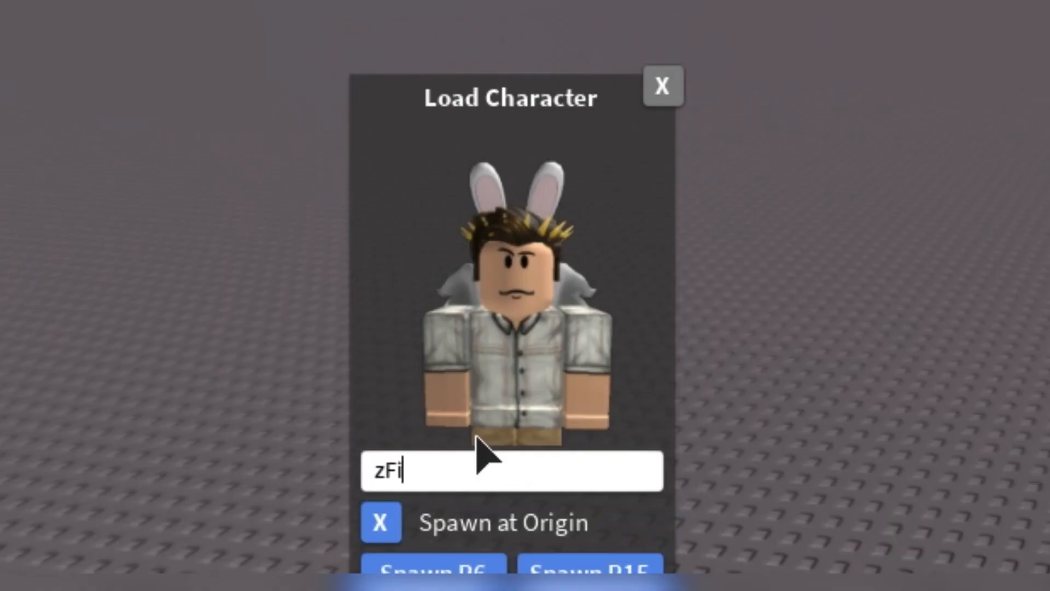
type("yxl")
key("Return")
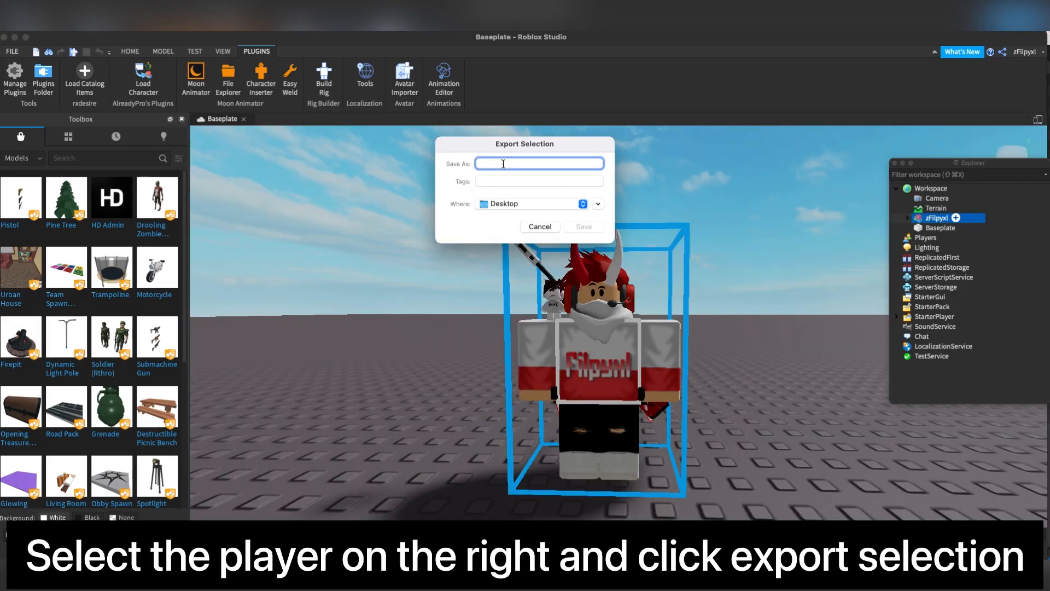
type("Nice")
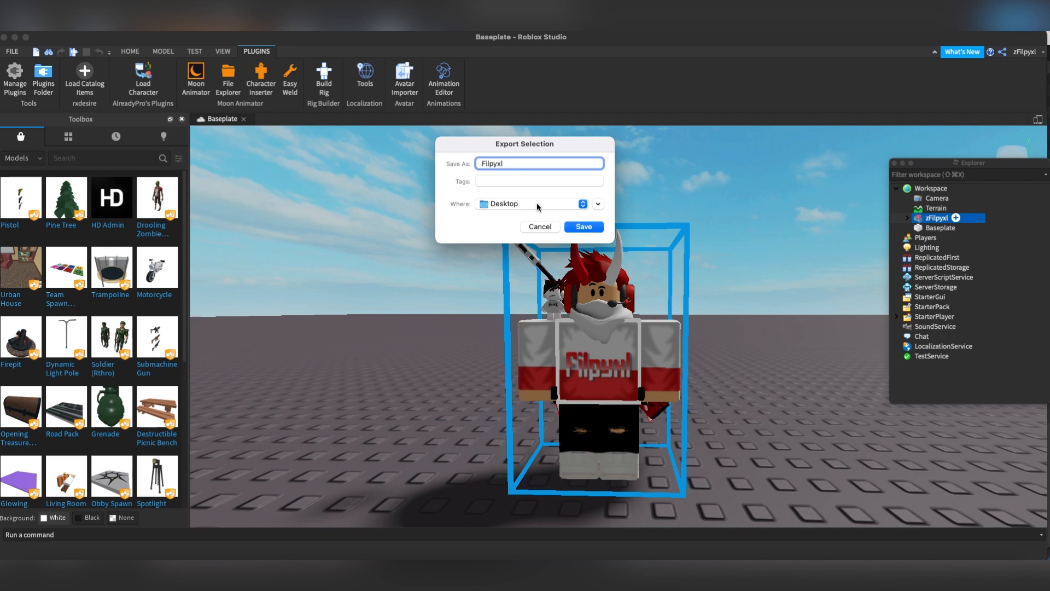
left_click(576, 226)
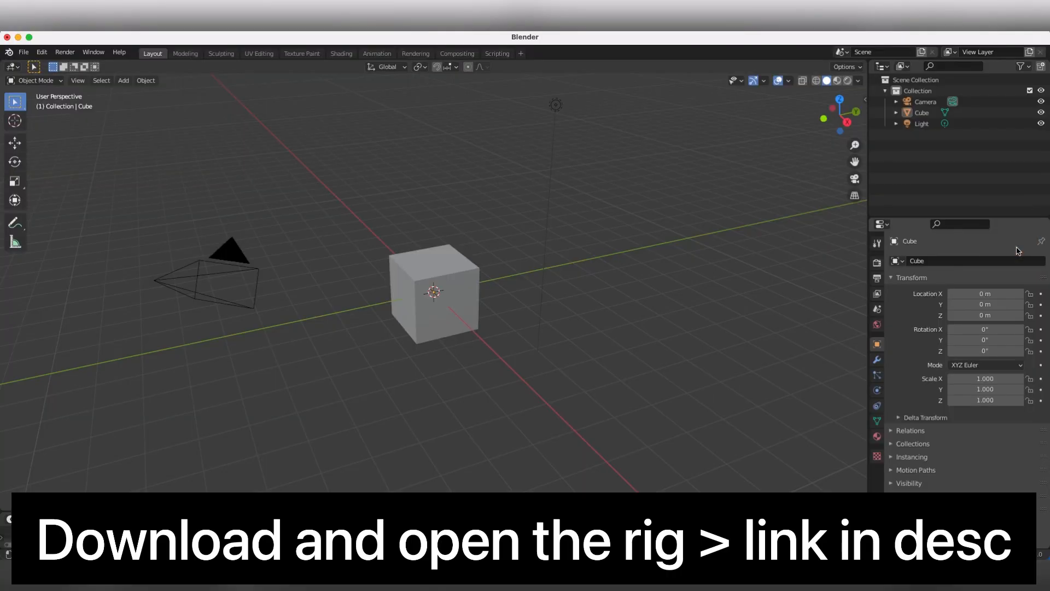
Switch to Blender with the PaintRigV3 copy.blend rig open and select the rig's head
left_click(473, 321)
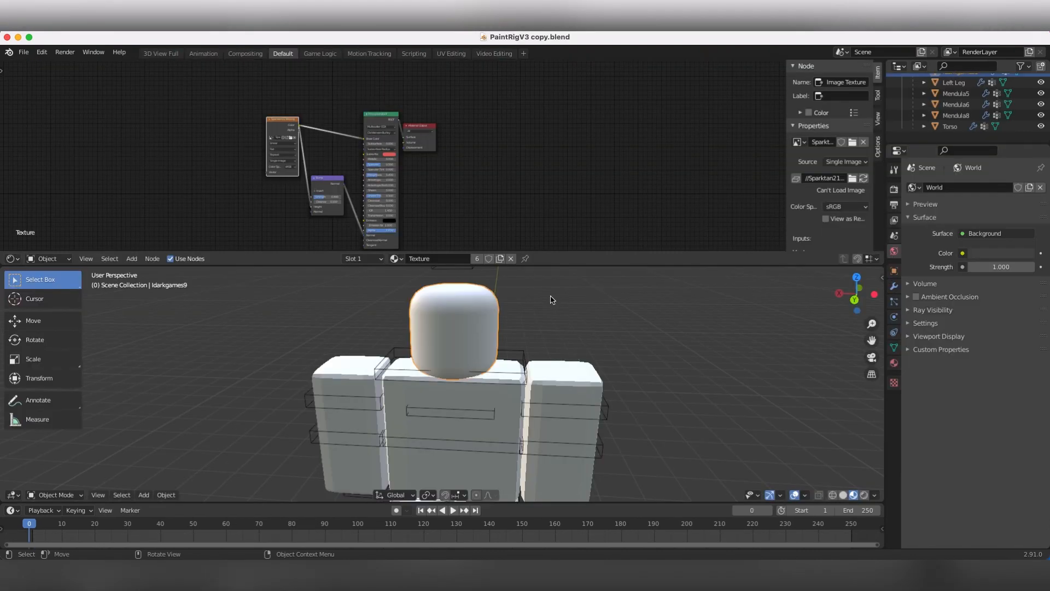
scroll(569, 343, "down", 3)
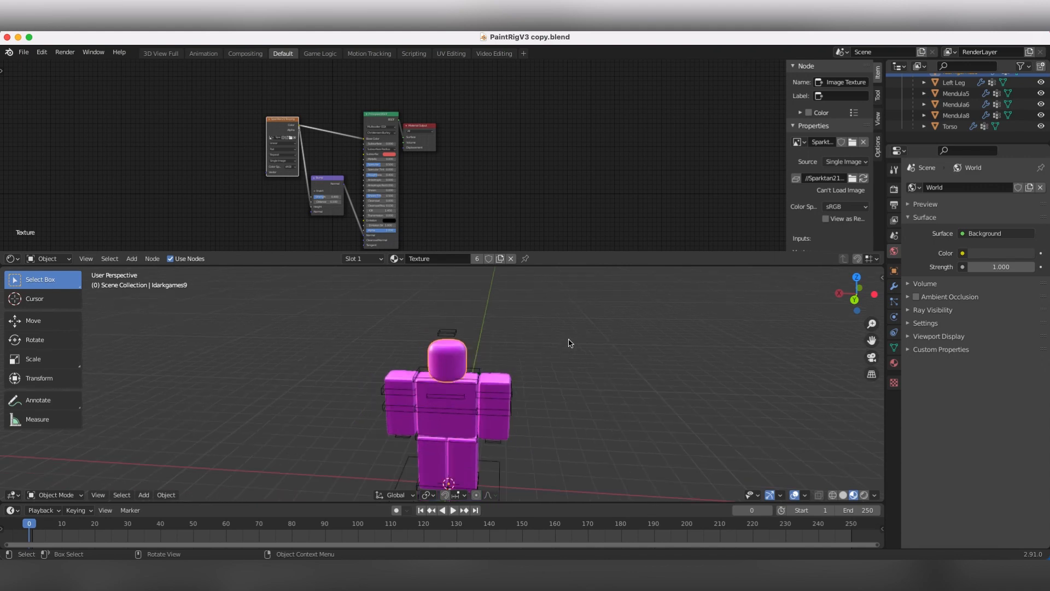
left_click(443, 355)
left_click(553, 364)
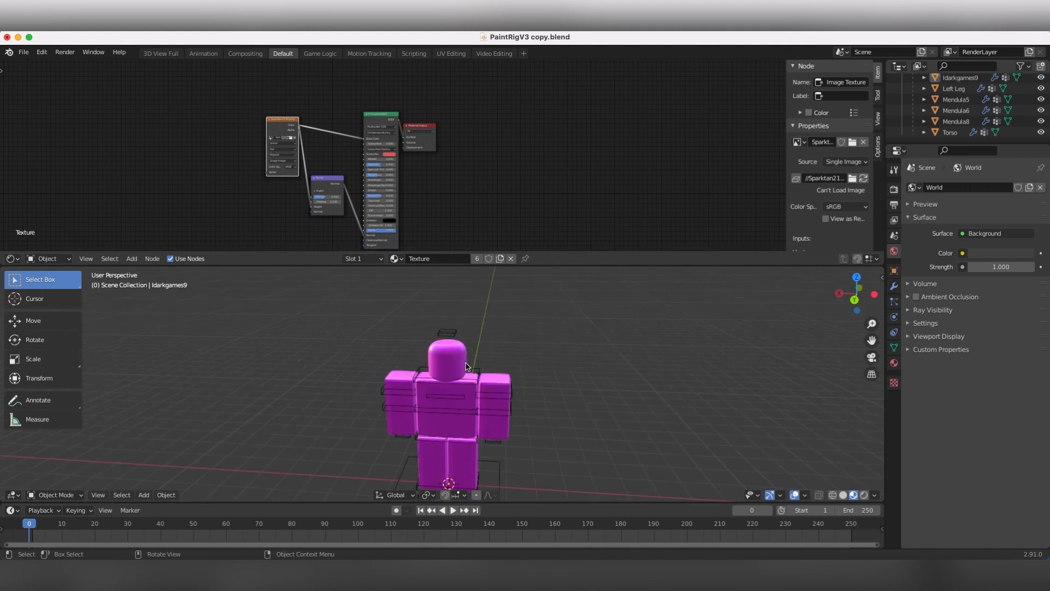
left_click(443, 352)
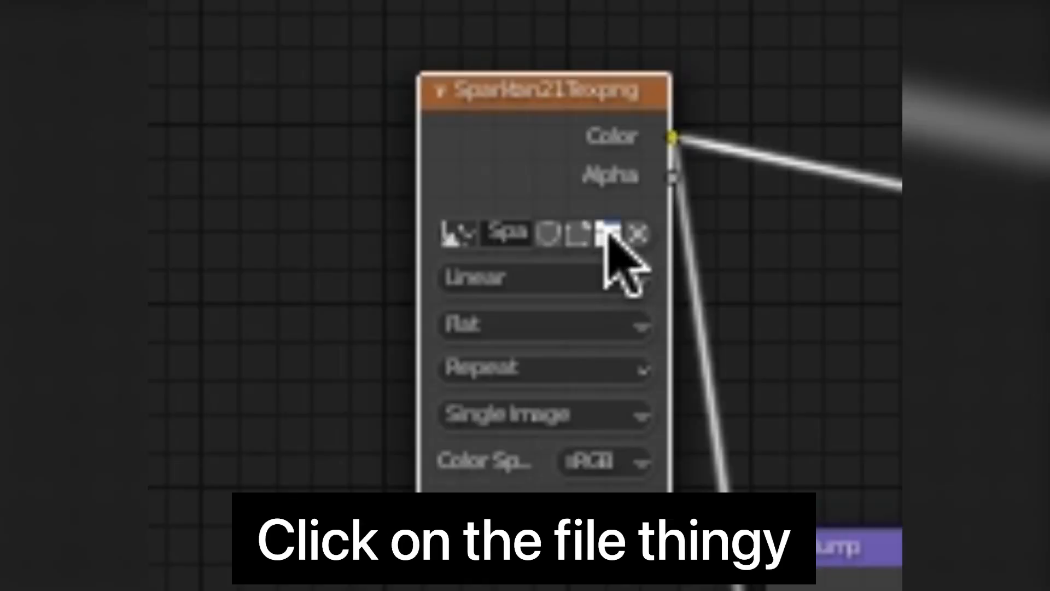
Replace the image in the rig material's Image Texture node with Zfilpyxl4Tex.png from the Desktop
left_click(290, 138)
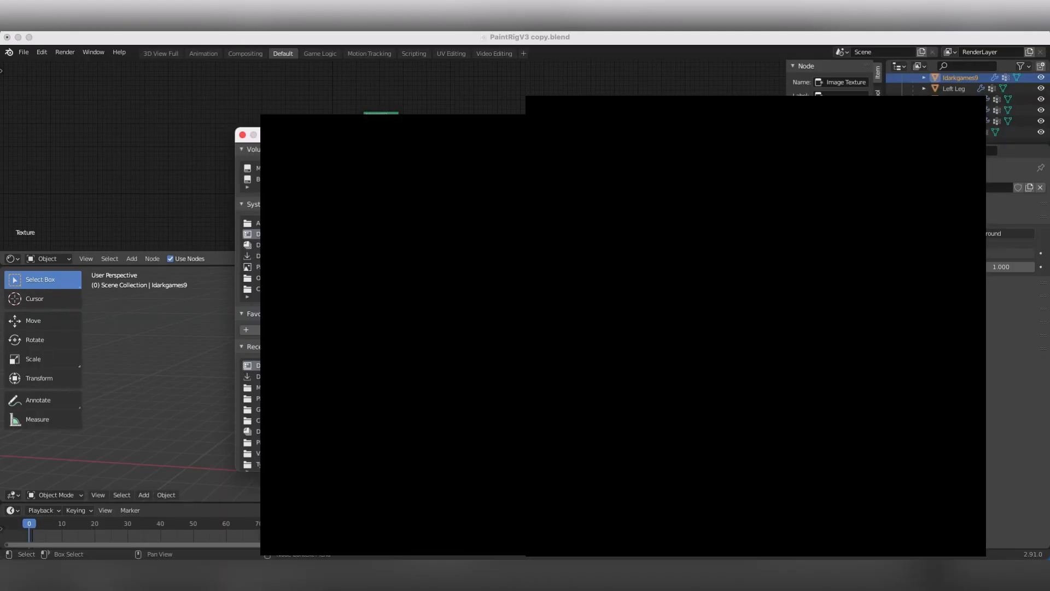
left_click(242, 135)
scroll(256, 90, "up", 6)
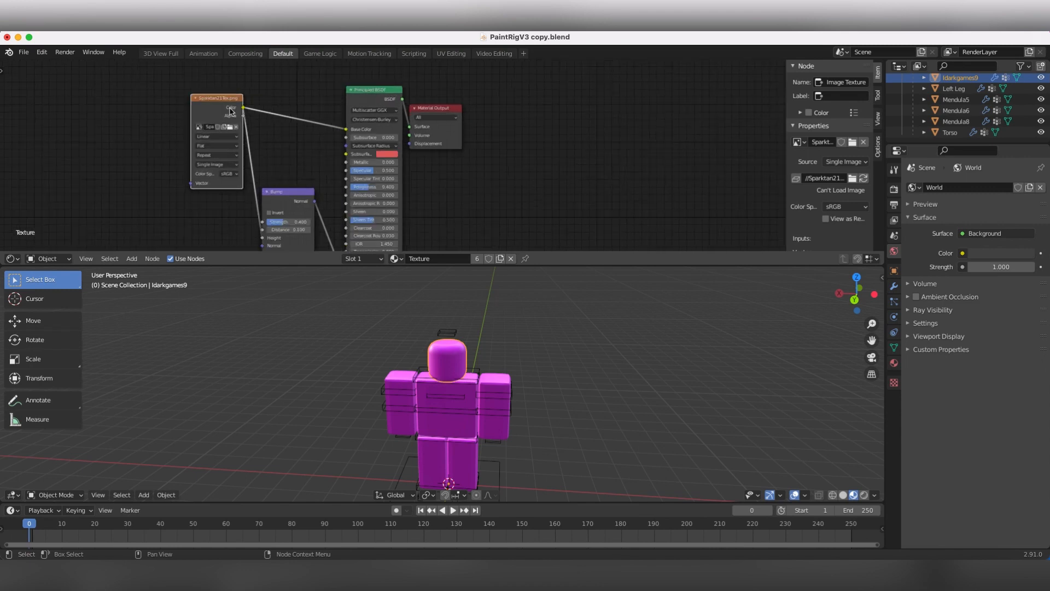
left_click(217, 126)
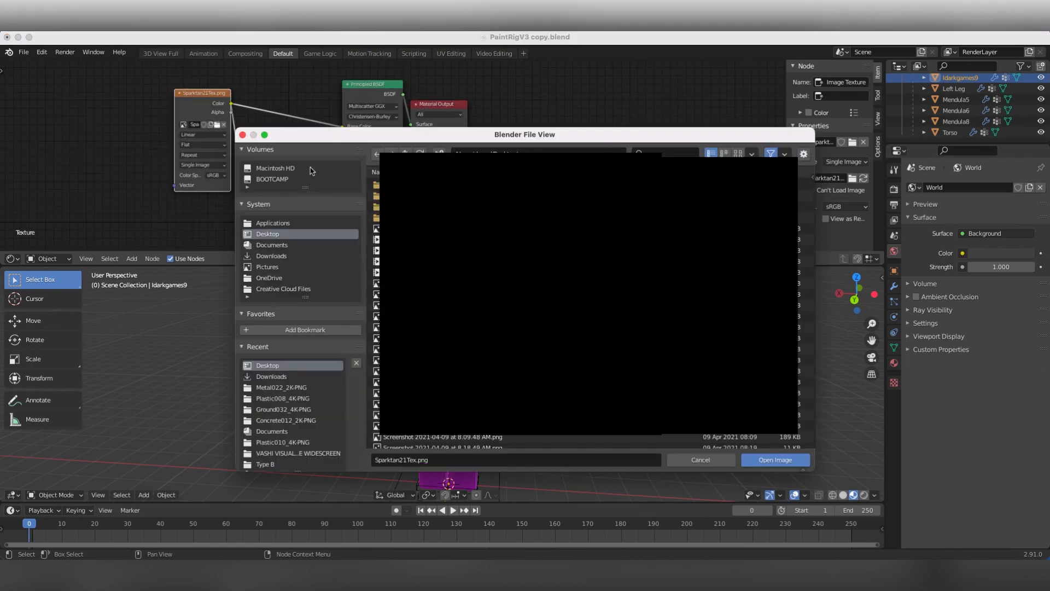
scroll(377, 306, "down", 5)
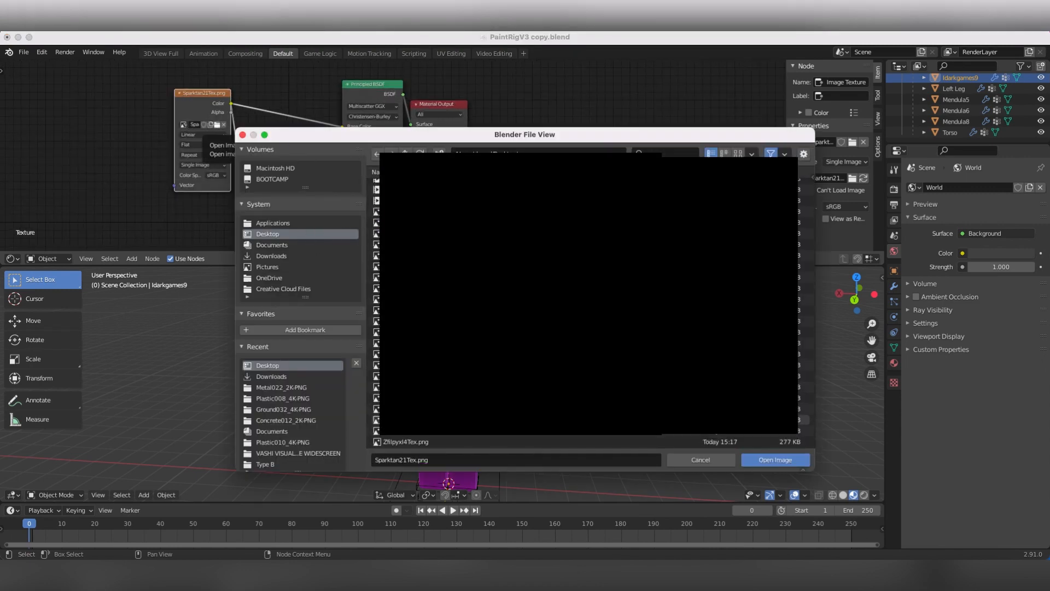
left_click(428, 443)
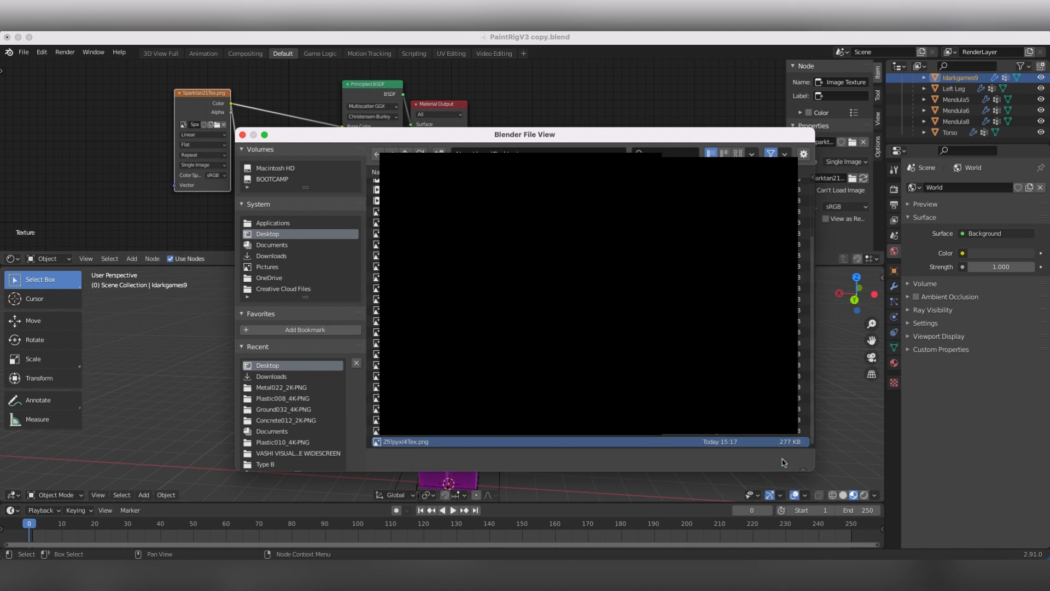
left_click(784, 460)
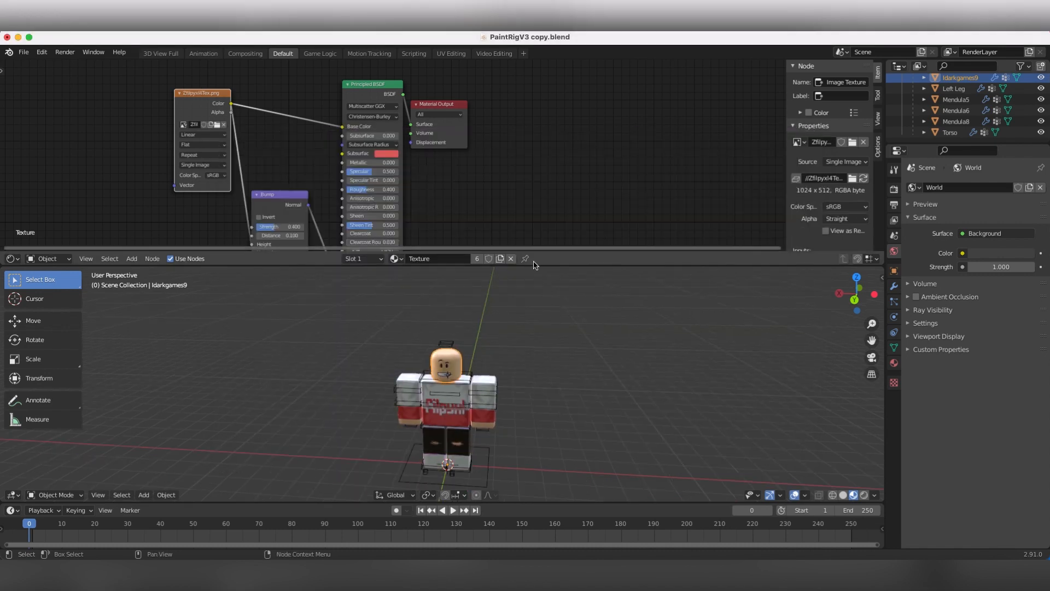
Enlarge the 3D viewport over the node editor and use Walk Navigation to view the rig from the front
left_click_drag(534, 266, 527, 122)
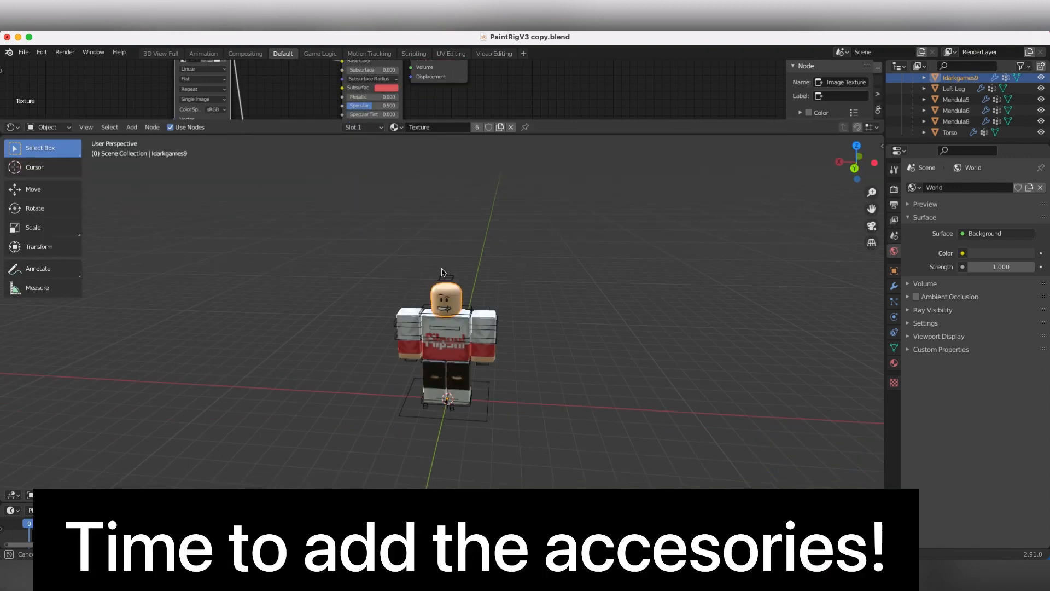
left_click(98, 495)
mouse_move(164, 359)
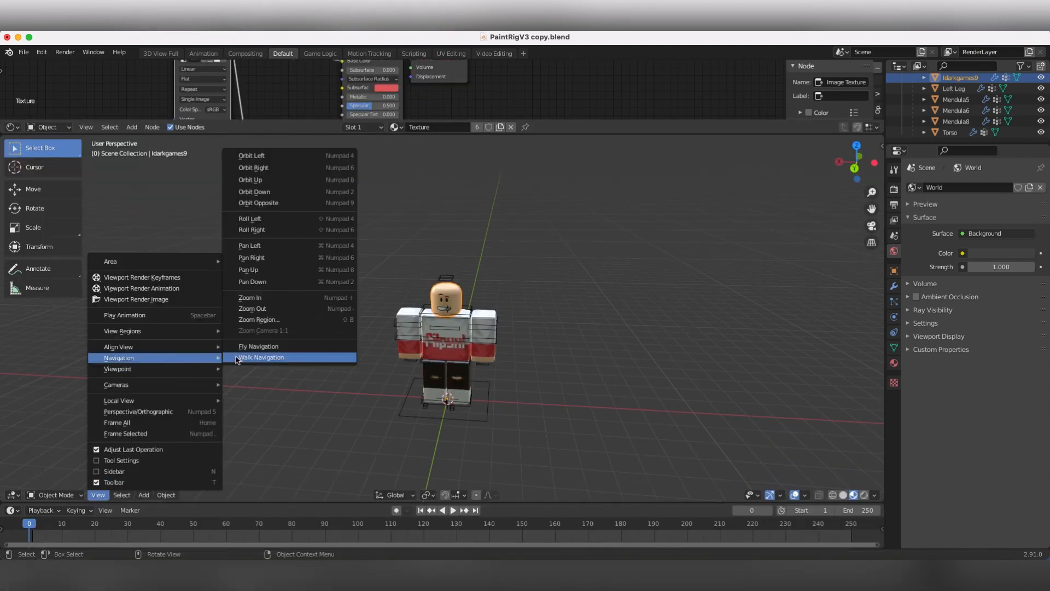
left_click(241, 360)
key("a")
key("w")
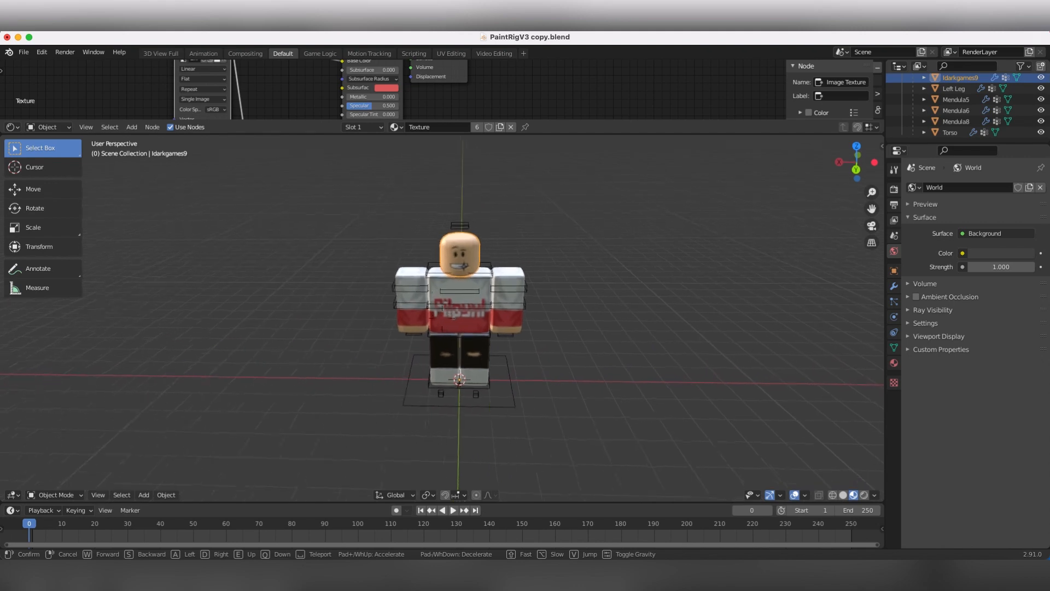
key("w")
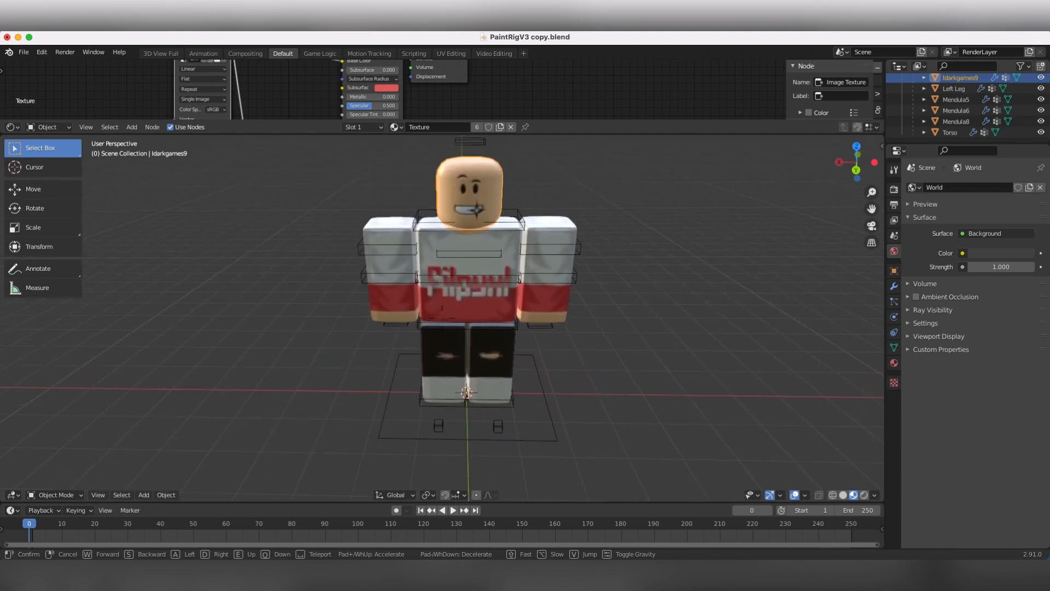
key("s")
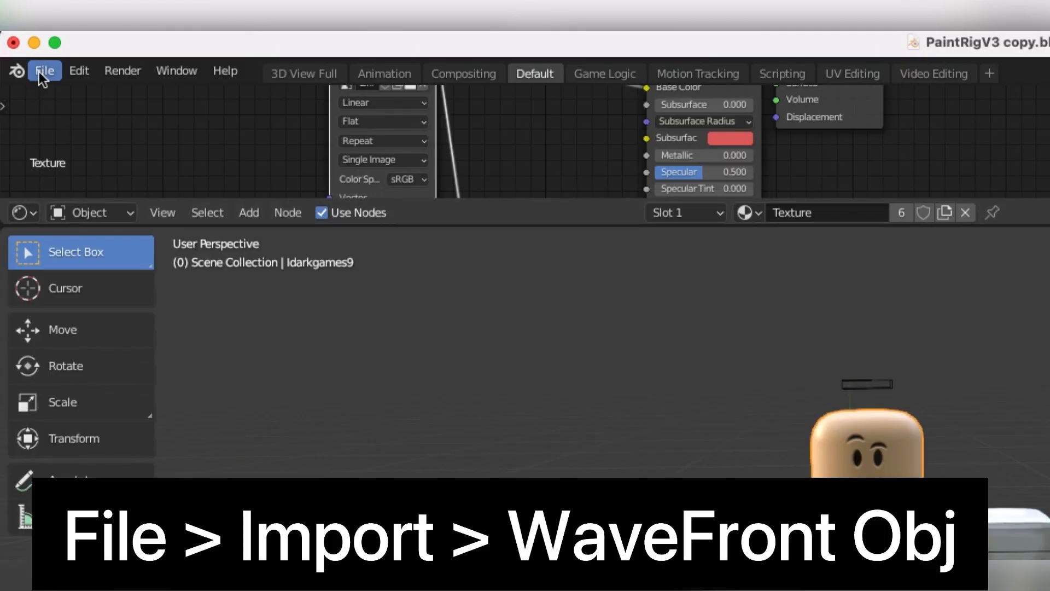
Import the Wavefront file Filpyxl.obj with Split by Group enabled in its geometry options
left_click(24, 52)
mouse_move(107, 344)
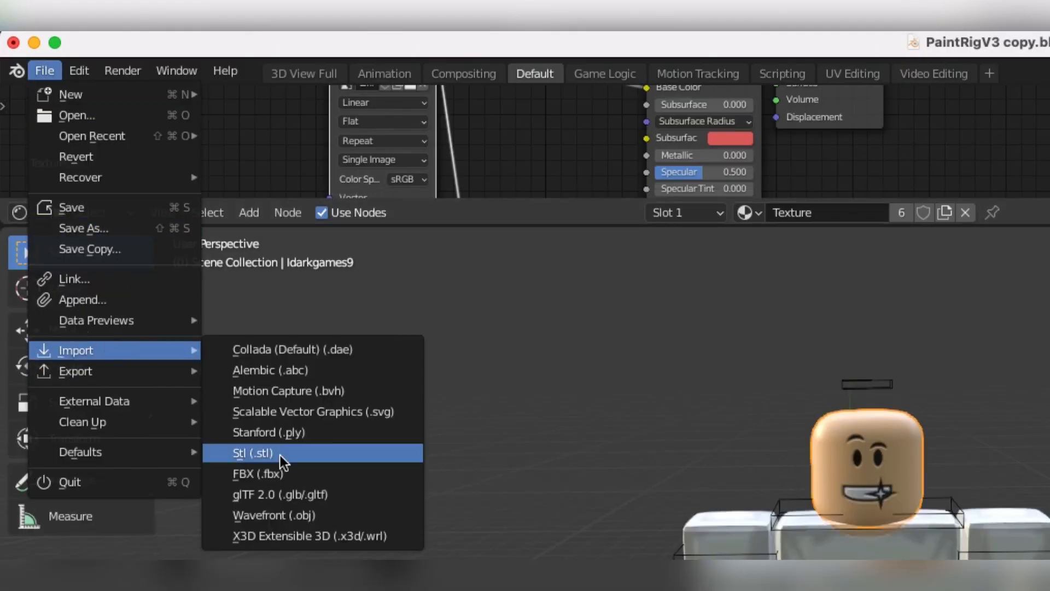
left_click(272, 509)
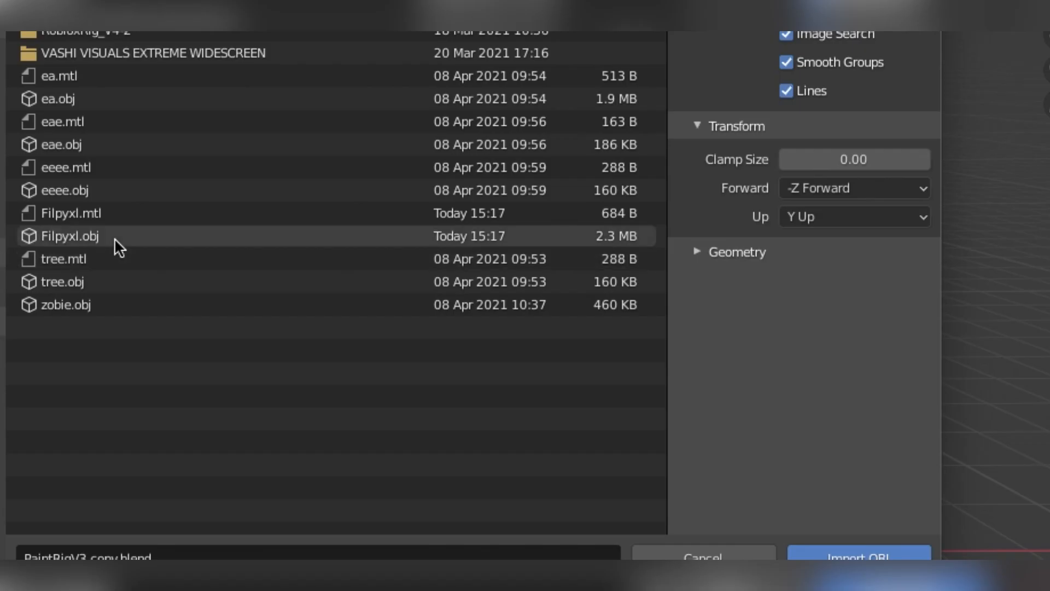
left_click(119, 236)
left_click(713, 250)
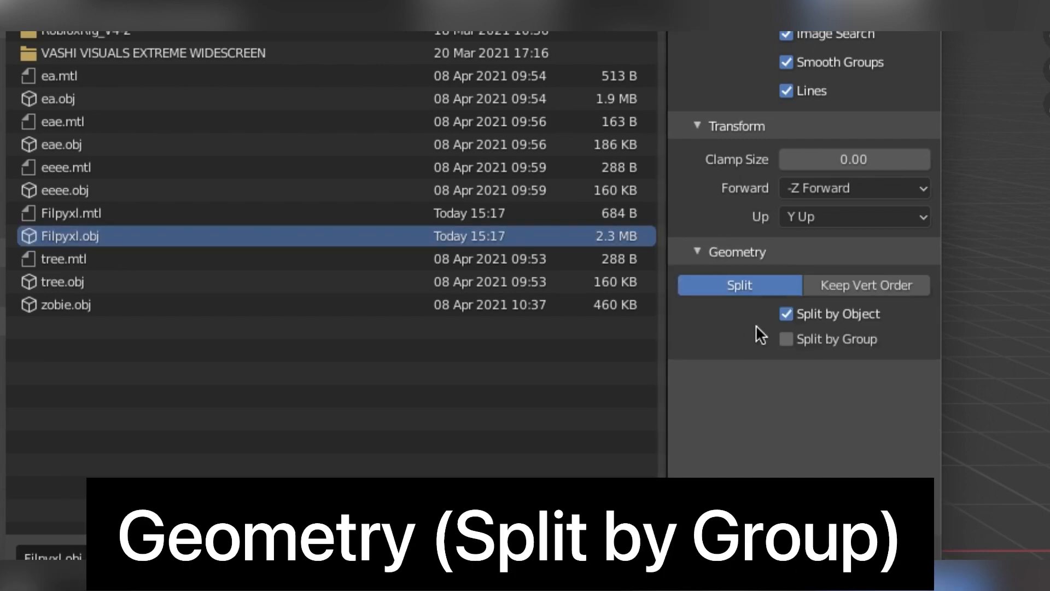
left_click(787, 339)
left_click(859, 555)
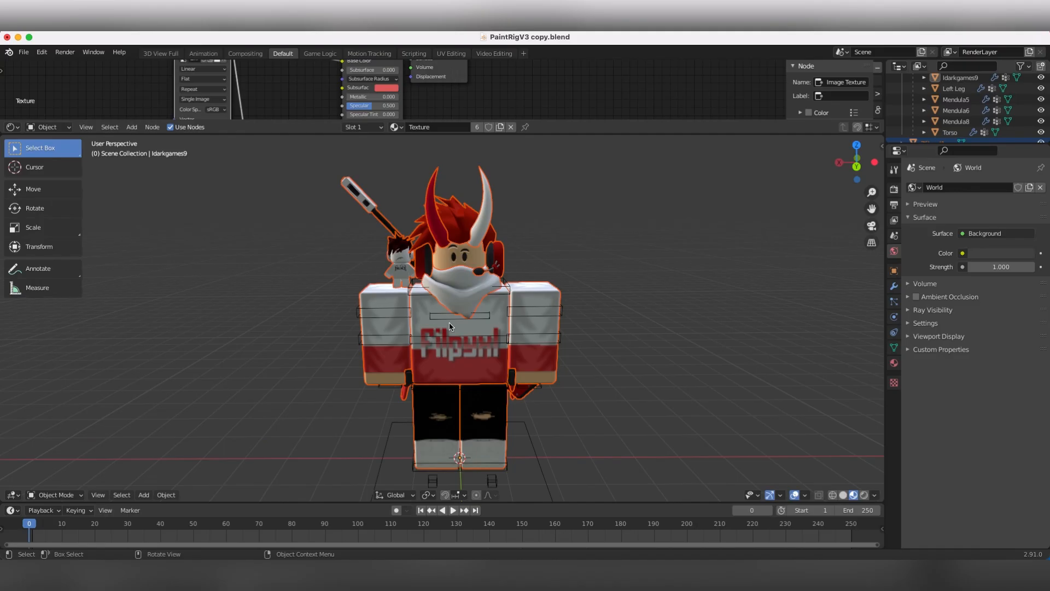
Move the imported character 5 m along the global X axis, beside the rig
key("g")
key("x")
key("5")
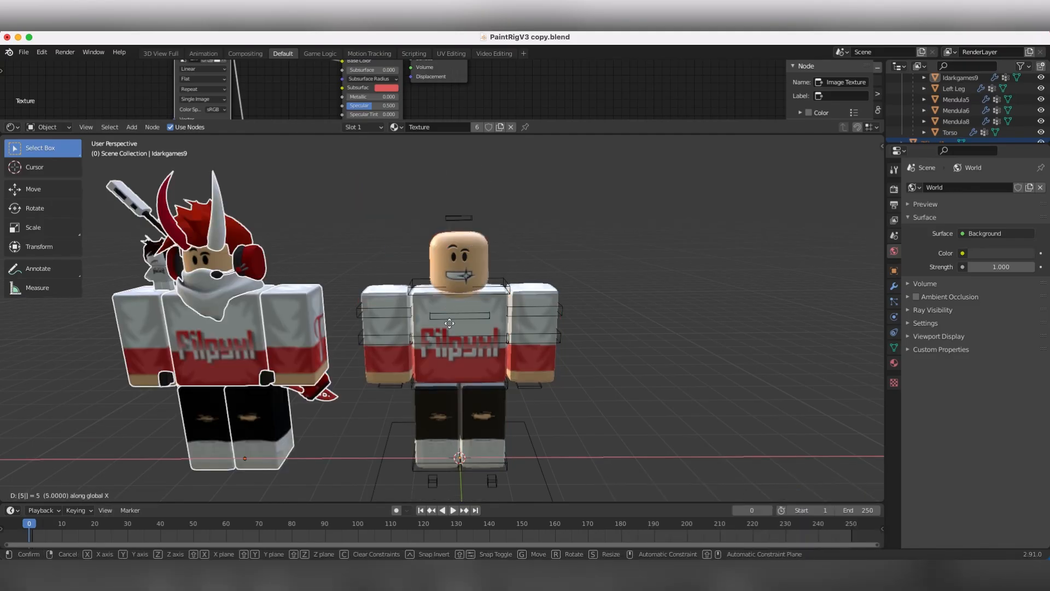
key("Return")
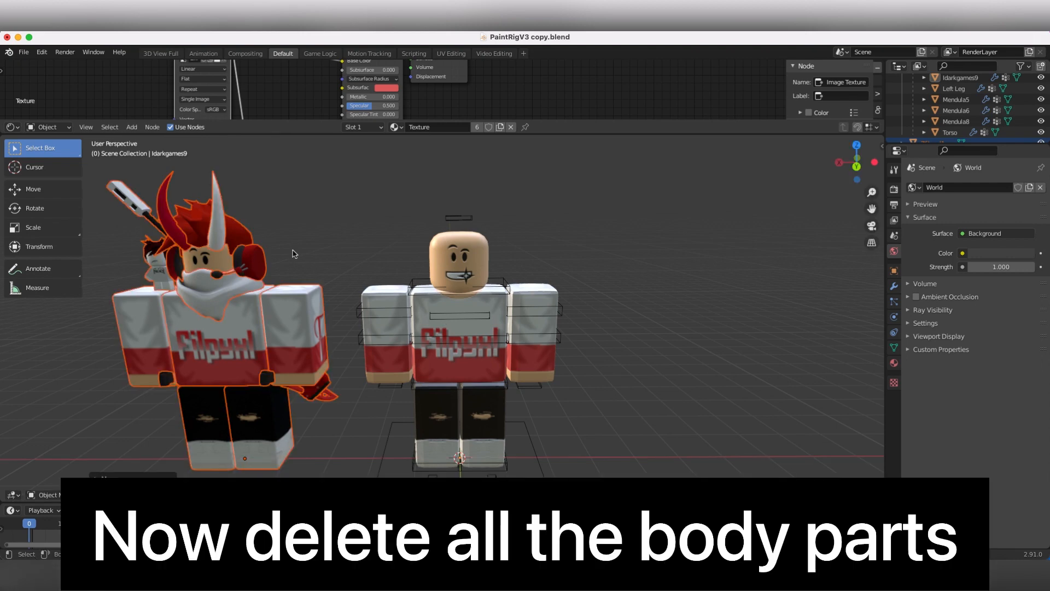
Delete the imported character's arms, torso, legs and head, keeping only its accessories
left_click(307, 302)
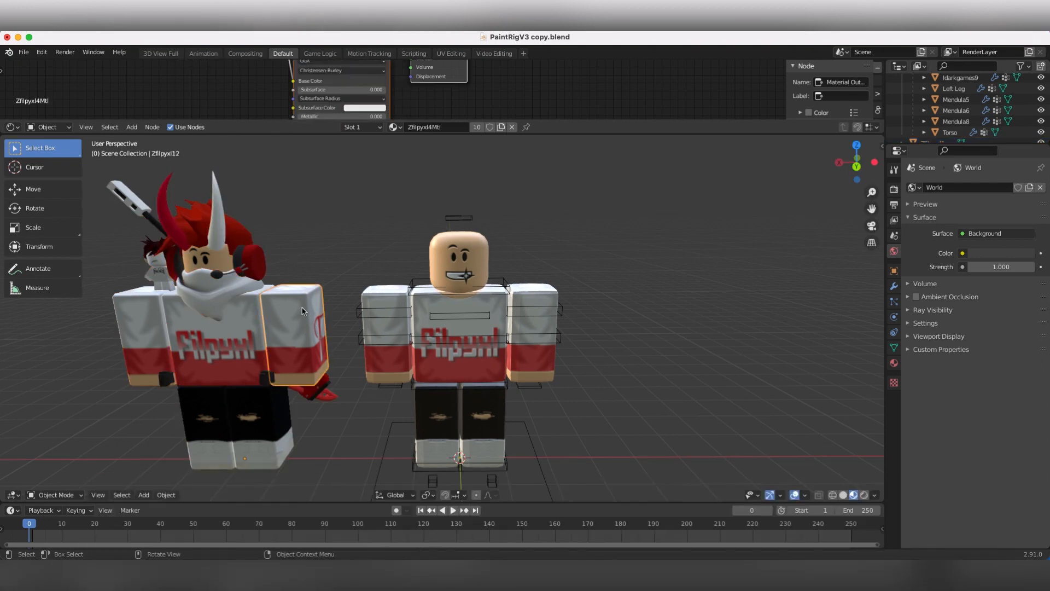
key("Delete")
left_click(191, 326)
key("Delete")
left_click(141, 337)
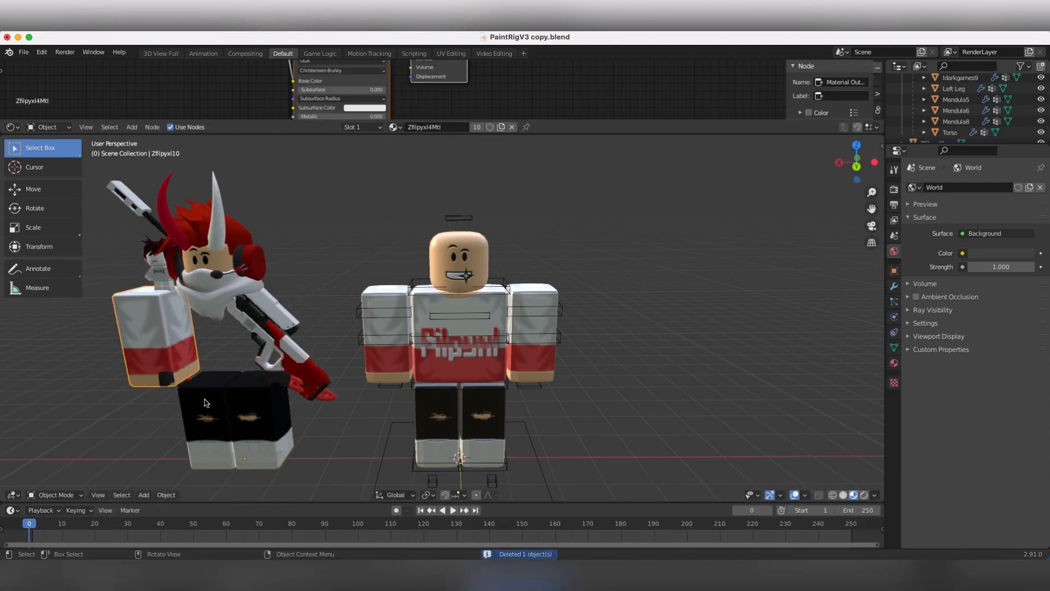
key("Delete")
left_click(206, 403)
key("Delete")
left_click(260, 418)
key("Delete")
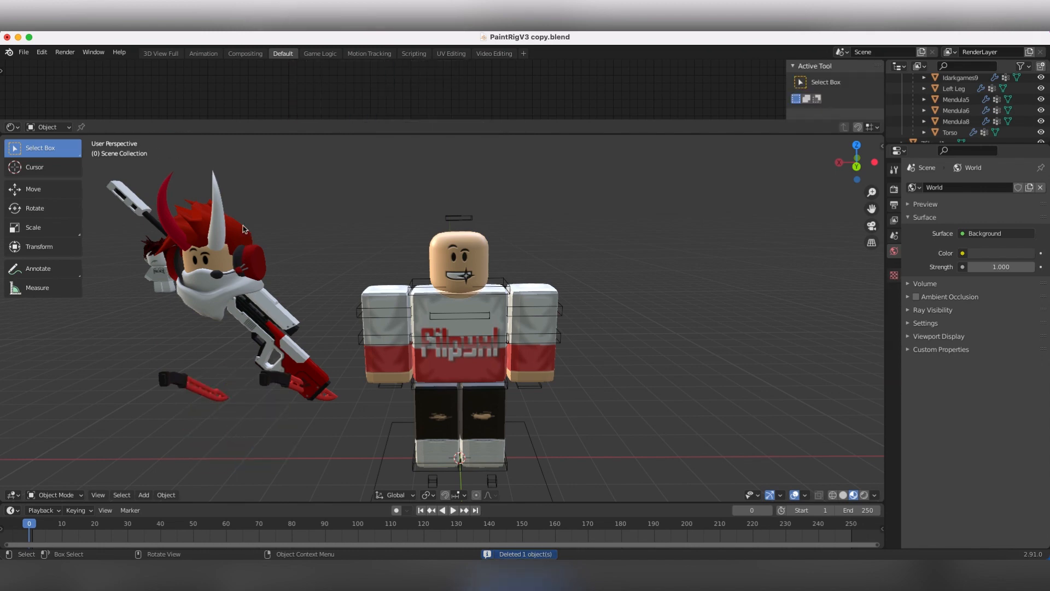
left_click(244, 229)
key("Delete")
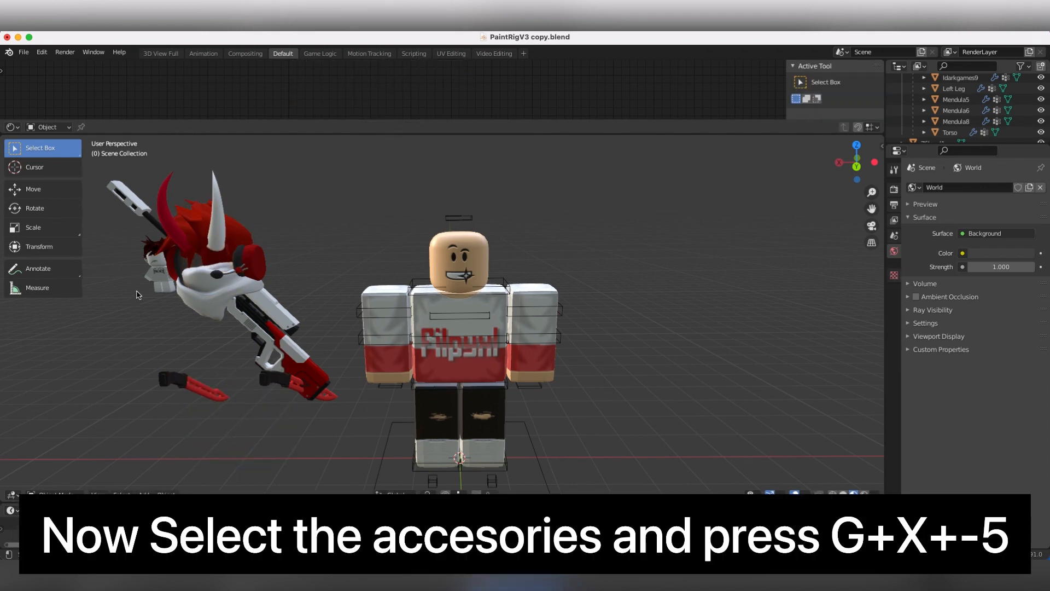
Select all the imported accessories together and move them -5 m along the global X axis onto the rig
left_click_drag(148, 169, 261, 427)
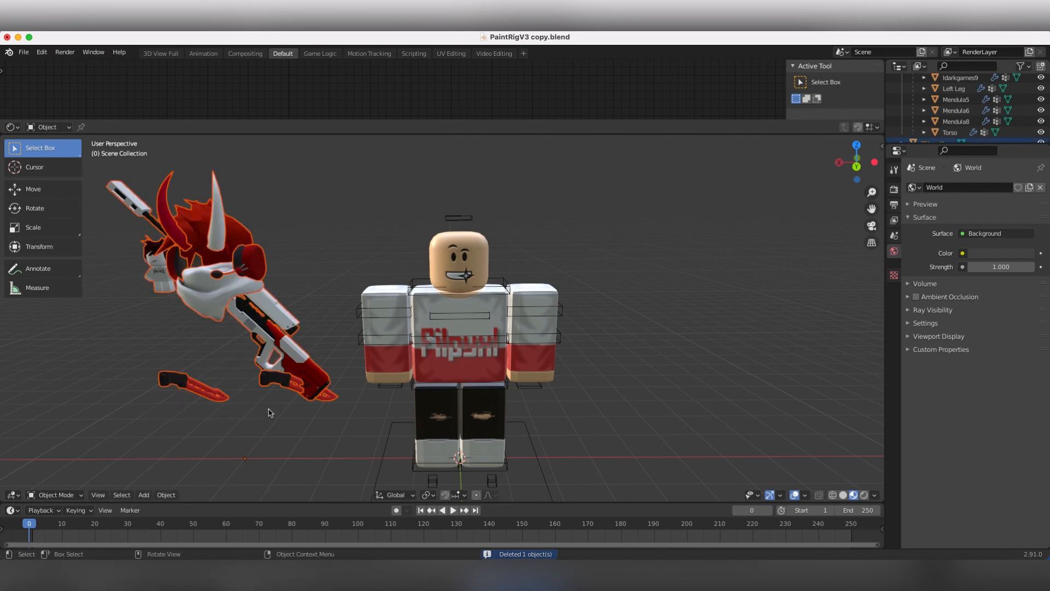
key("g")
key("x")
key("minus")
key("5")
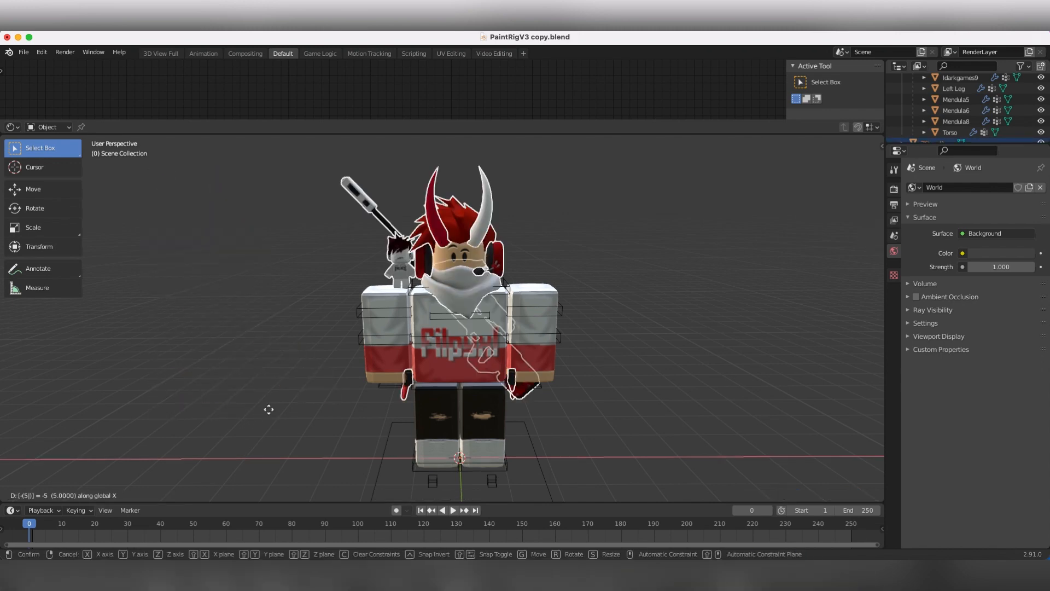
key("Return")
Parent all the imported Zfilpyxl accessories to A_HeadAttachments using the Object parent type
left_click(339, 355)
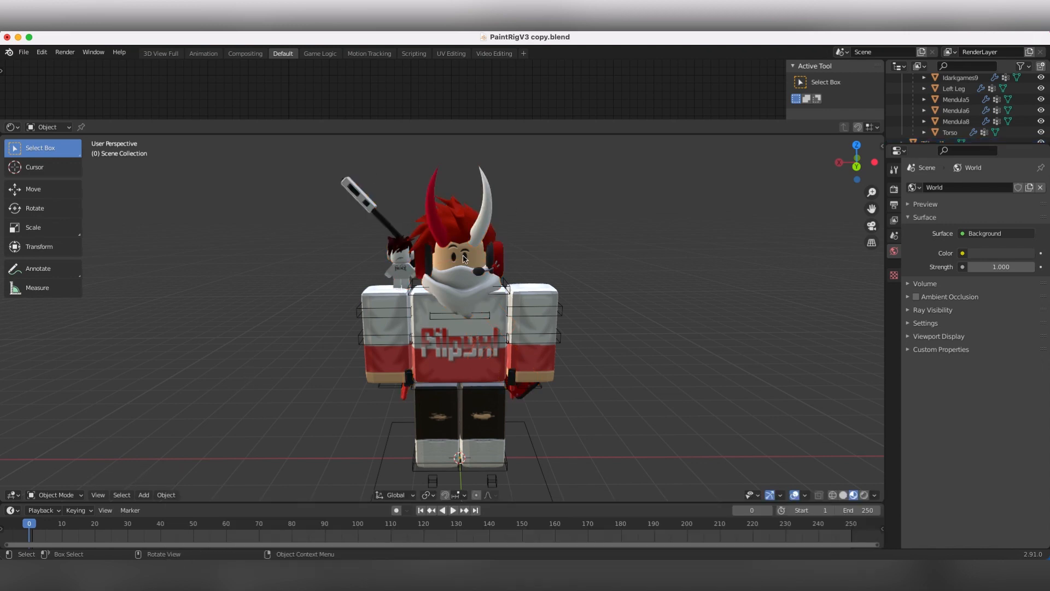
left_click(459, 220)
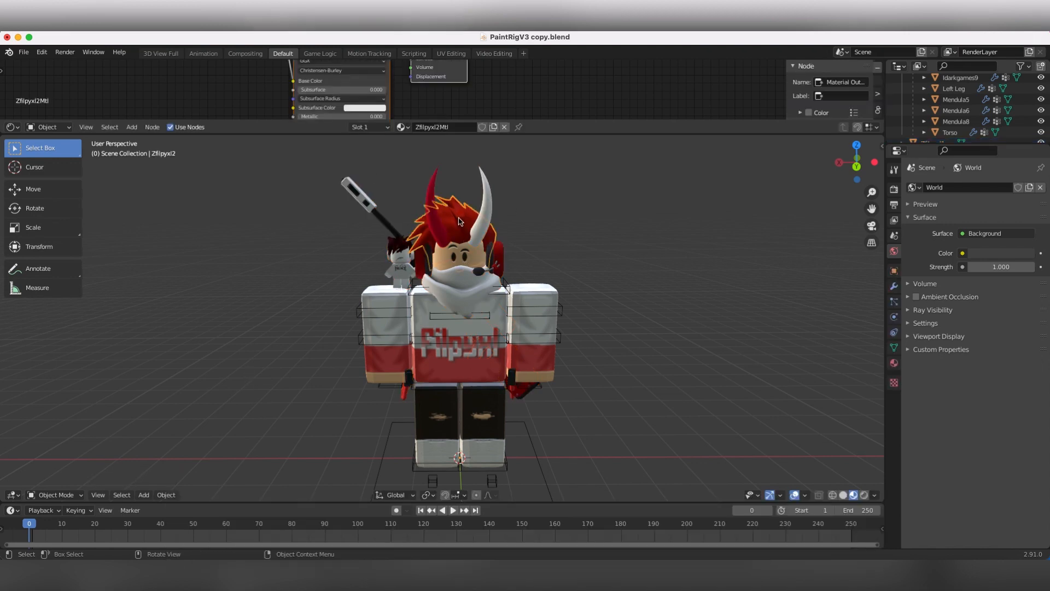
left_click(431, 188, "shift")
left_click(376, 208, "shift")
left_click(400, 264, "shift")
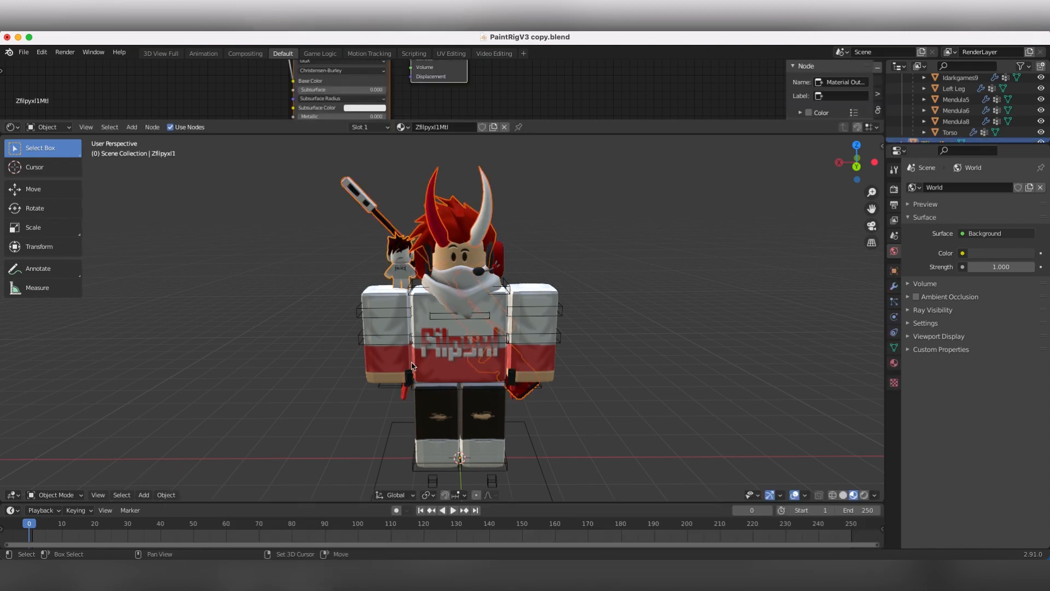
left_click(408, 401, "shift")
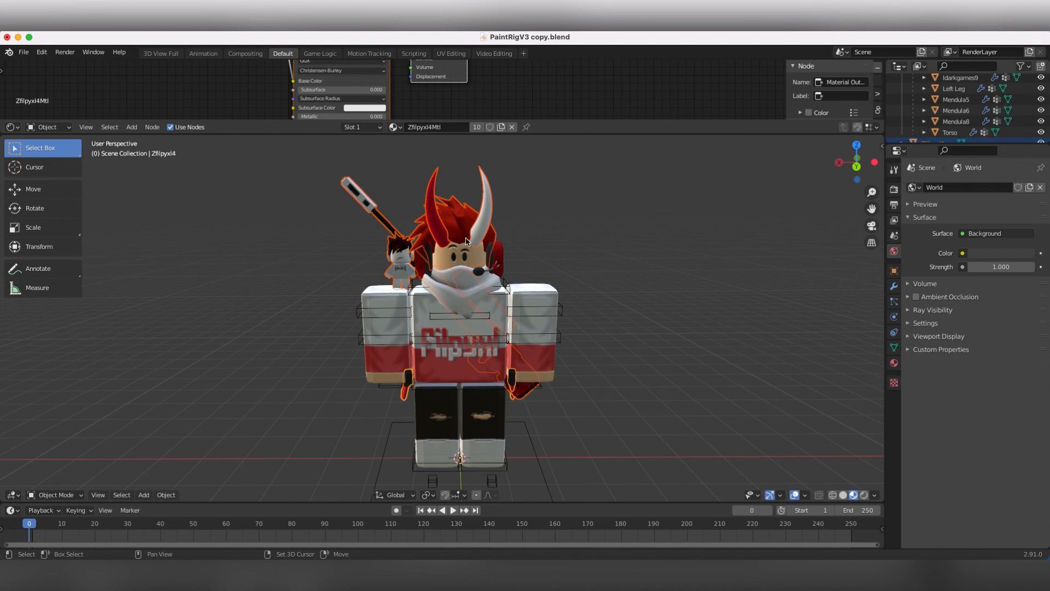
left_click(497, 265, "shift")
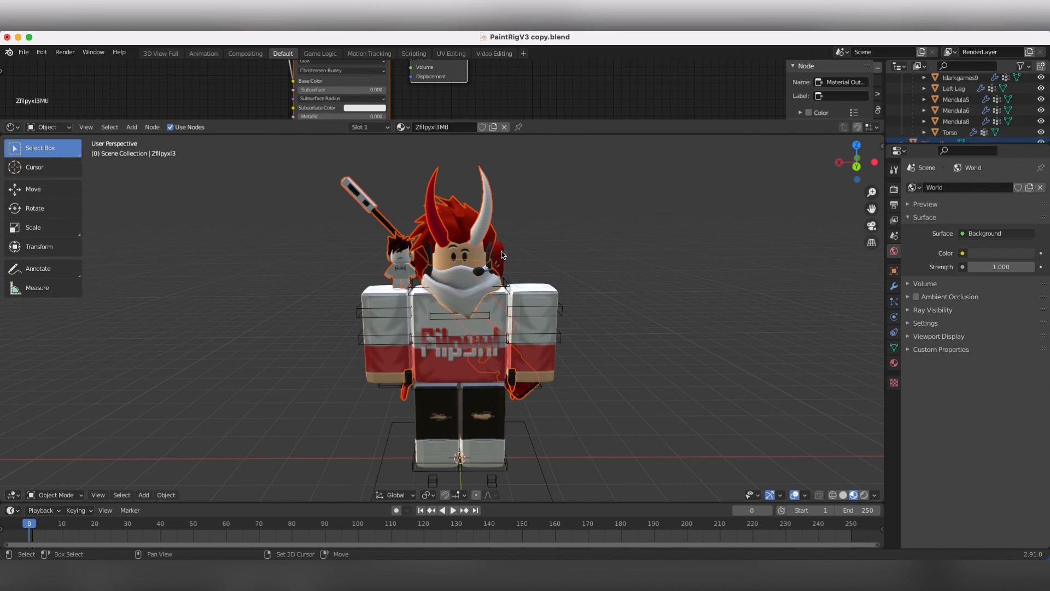
left_click(502, 255, "shift")
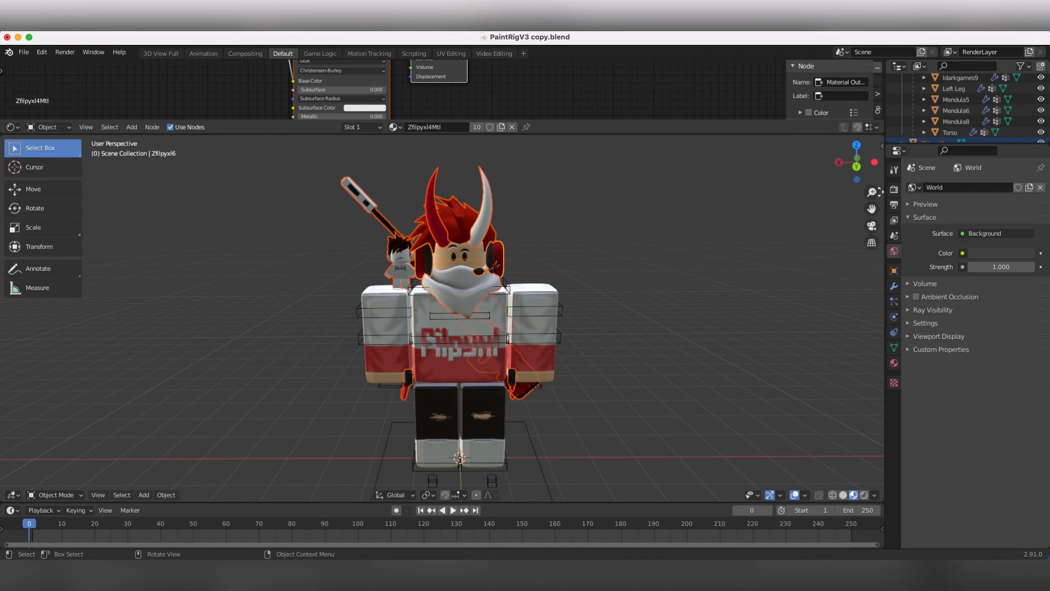
left_click_drag(934, 141, 934, 359)
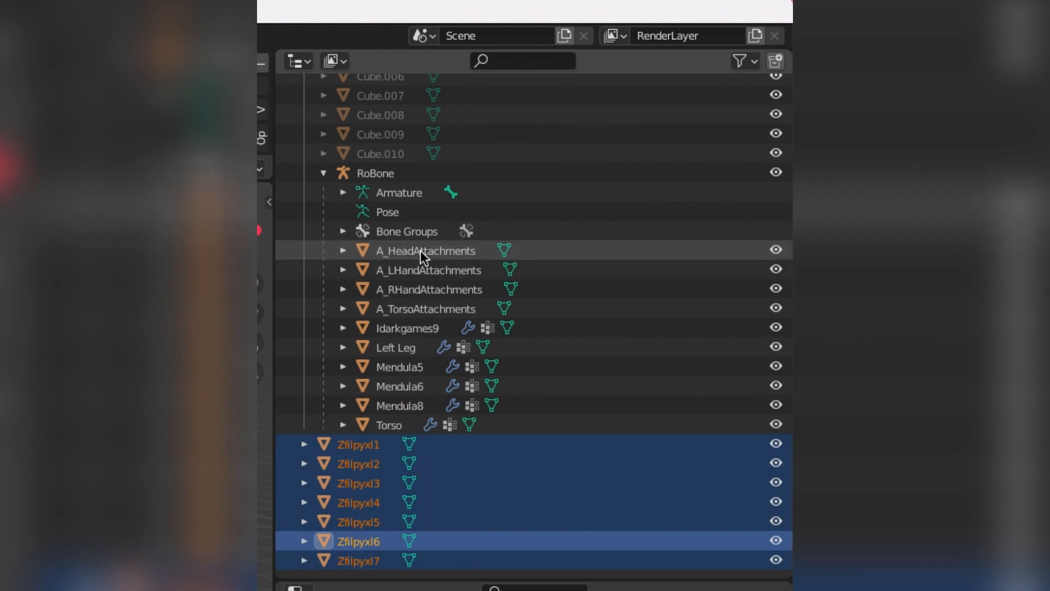
left_click(420, 251, "ctrl")
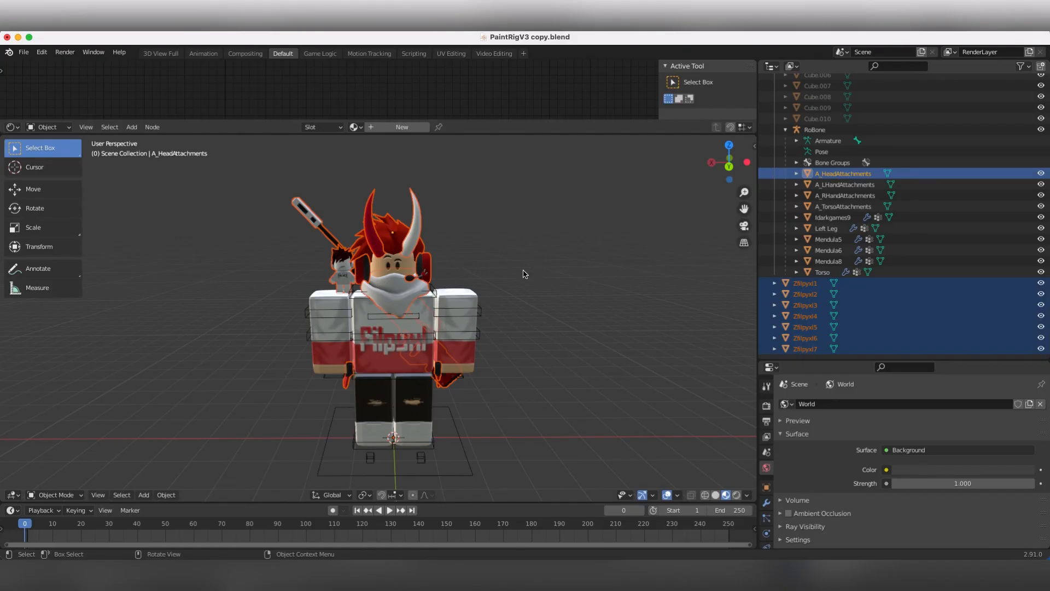
key("ctrl+p")
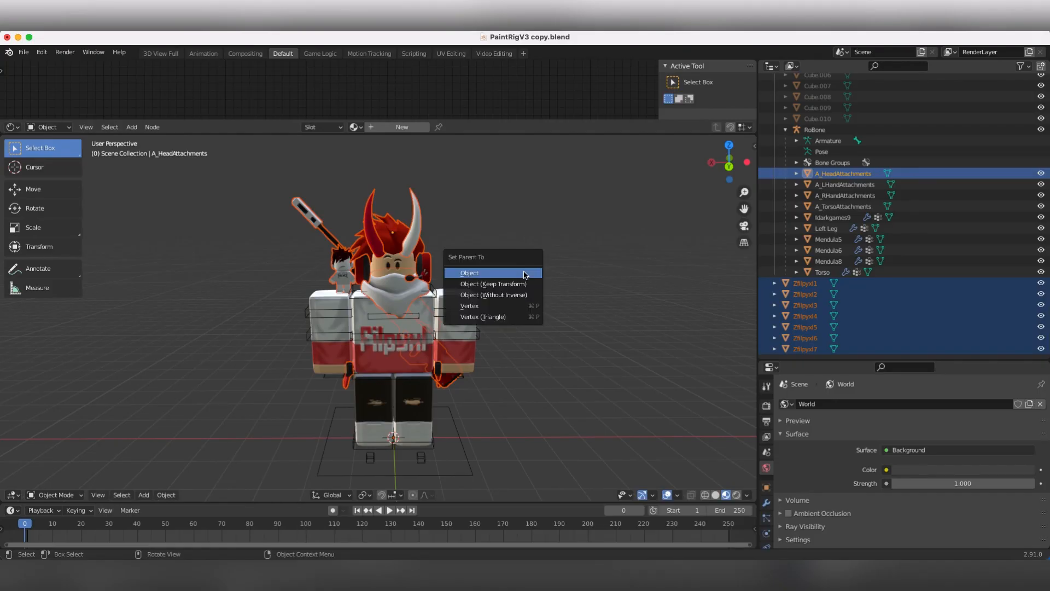
left_click(524, 274)
left_click(524, 275)
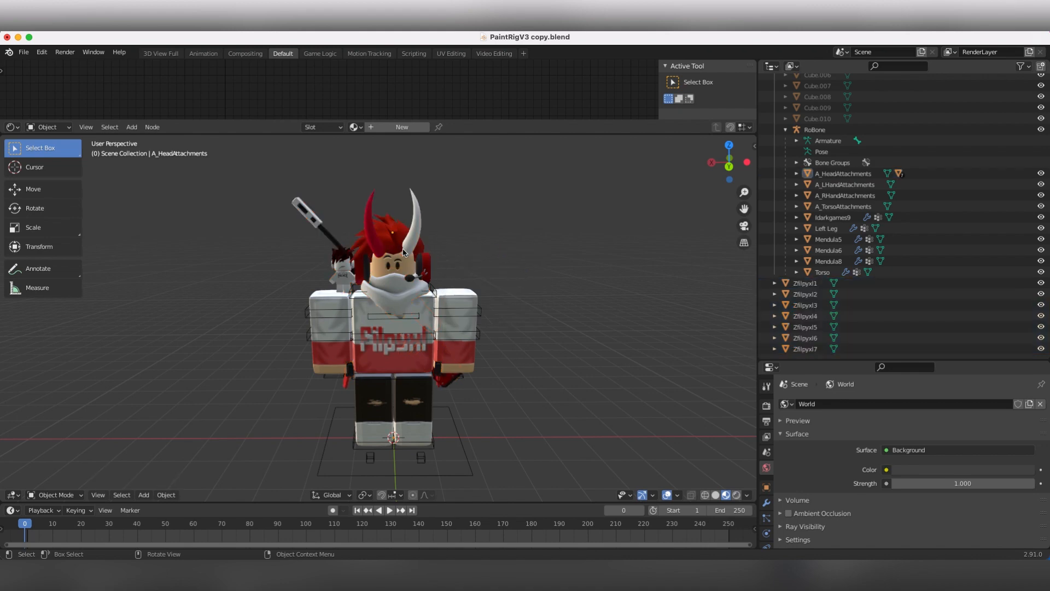
Select the RoBone armature and switch it to Pose Mode
left_click(412, 335)
left_click(578, 339)
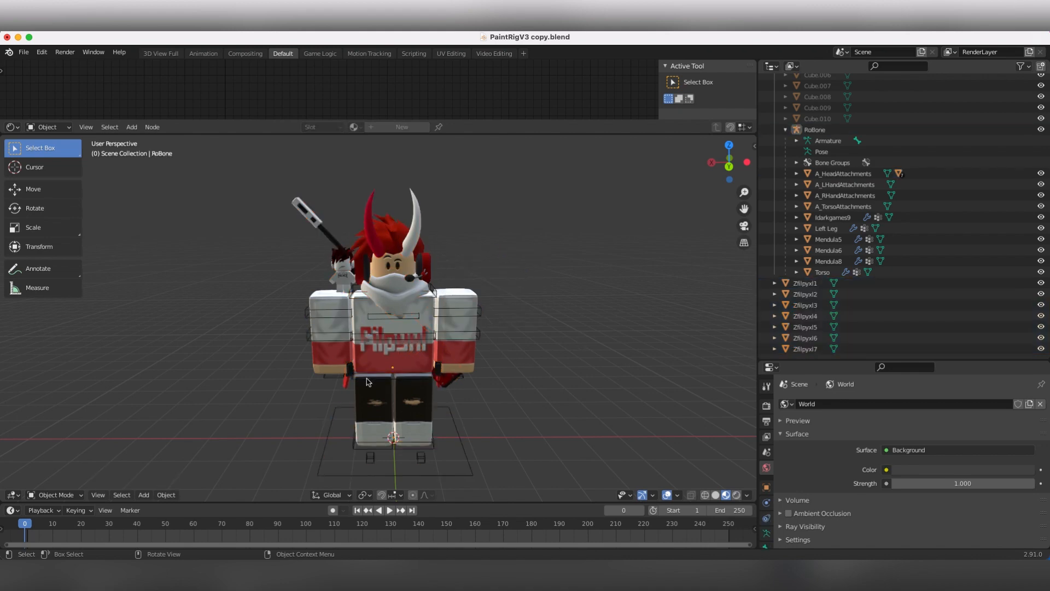
left_click(479, 316)
left_click(55, 494)
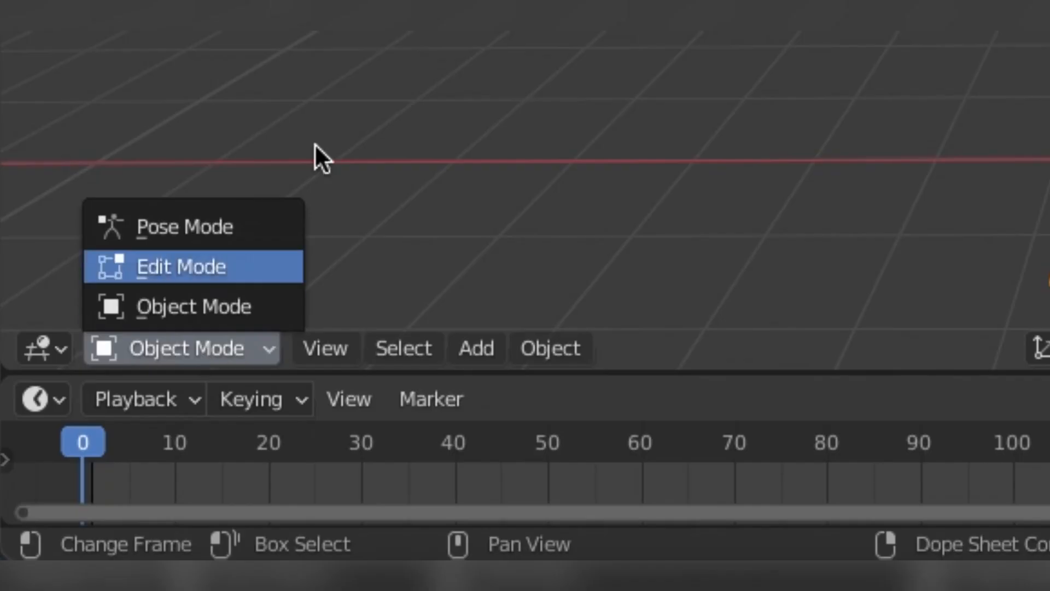
left_click(224, 347)
left_click(233, 231)
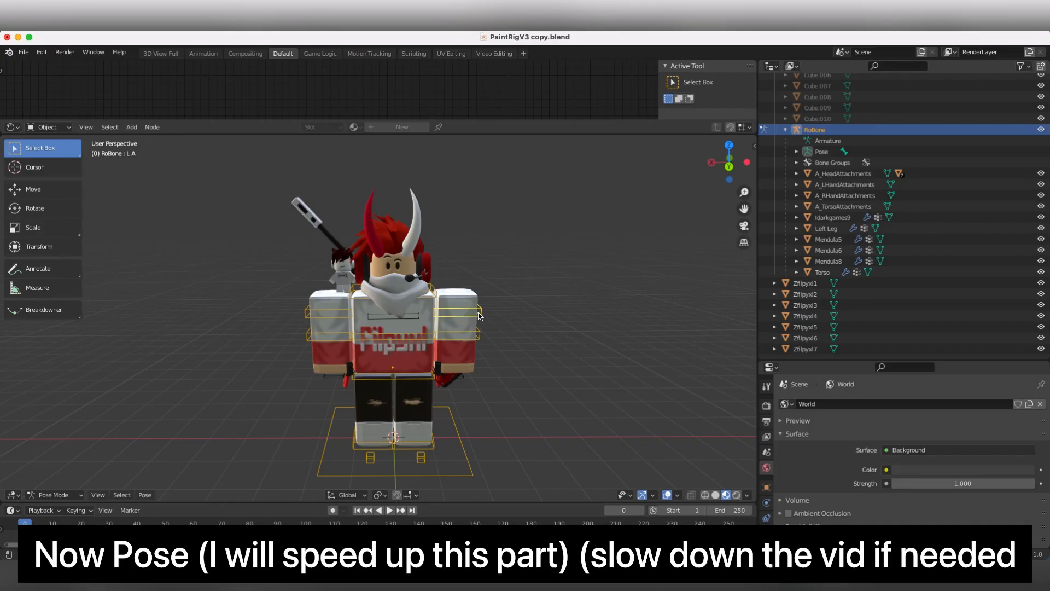
Rotate the left upper-arm and elbow bones so the arm bends forward and swings outward from the body
left_click(35, 209)
left_click_drag(464, 323, 463, 306)
left_click(464, 329)
left_click_drag(463, 347, 465, 327)
middle_click_drag(465, 326, 416, 317)
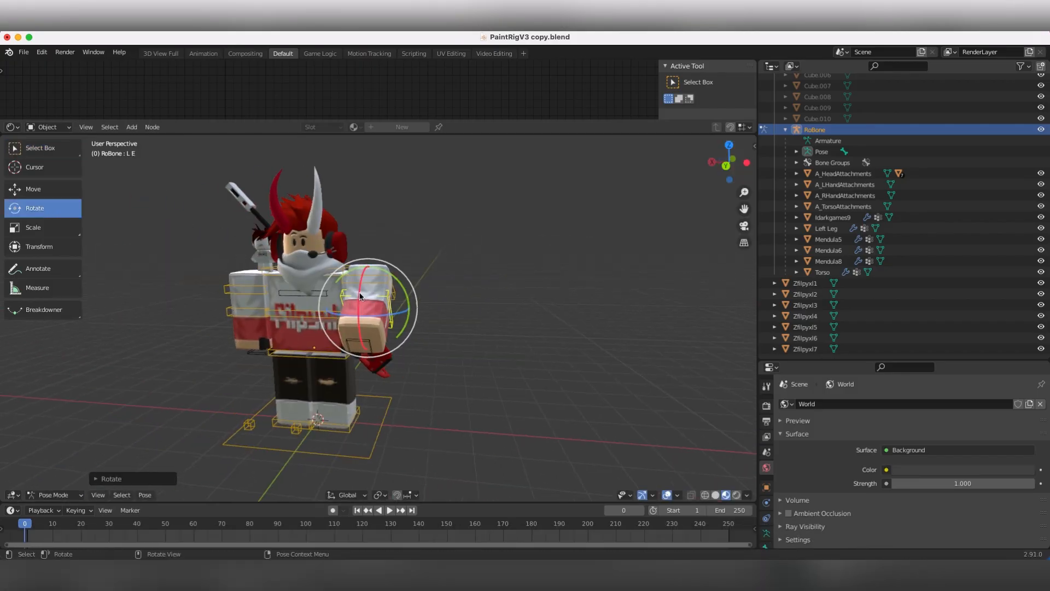
left_click_drag(359, 296, 402, 260)
left_click(392, 293)
left_click(404, 288)
left_click_drag(723, 164, 744, 165)
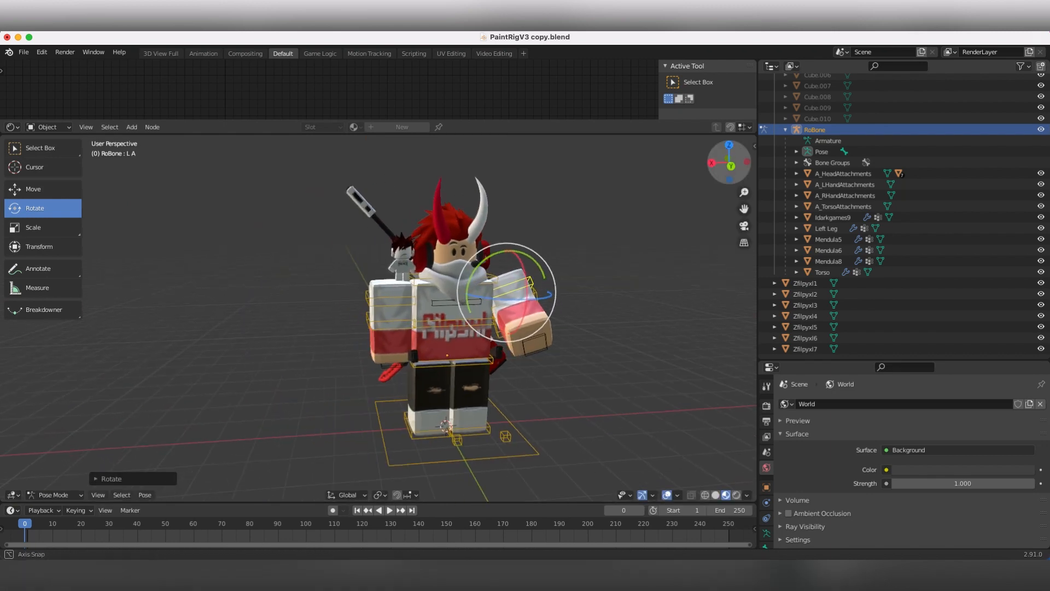
Rotate the Upper torso bone slightly about the vertical axis
left_click(457, 216)
left_click(452, 208, "shift")
left_click(482, 208)
left_click(468, 324)
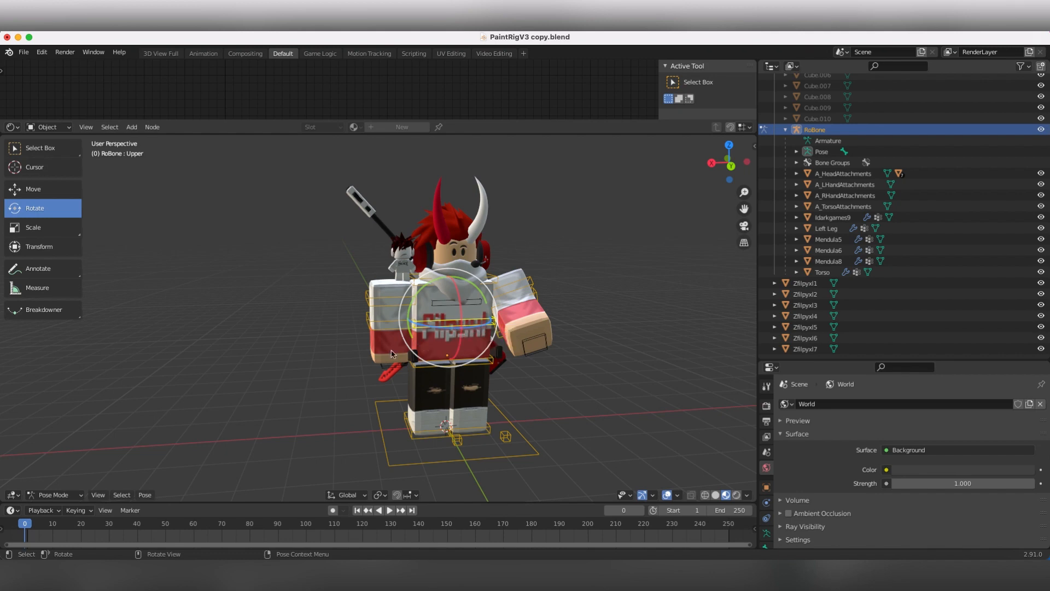
left_click_drag(465, 328, 453, 329)
left_click_drag(730, 164, 745, 163)
left_click(481, 428)
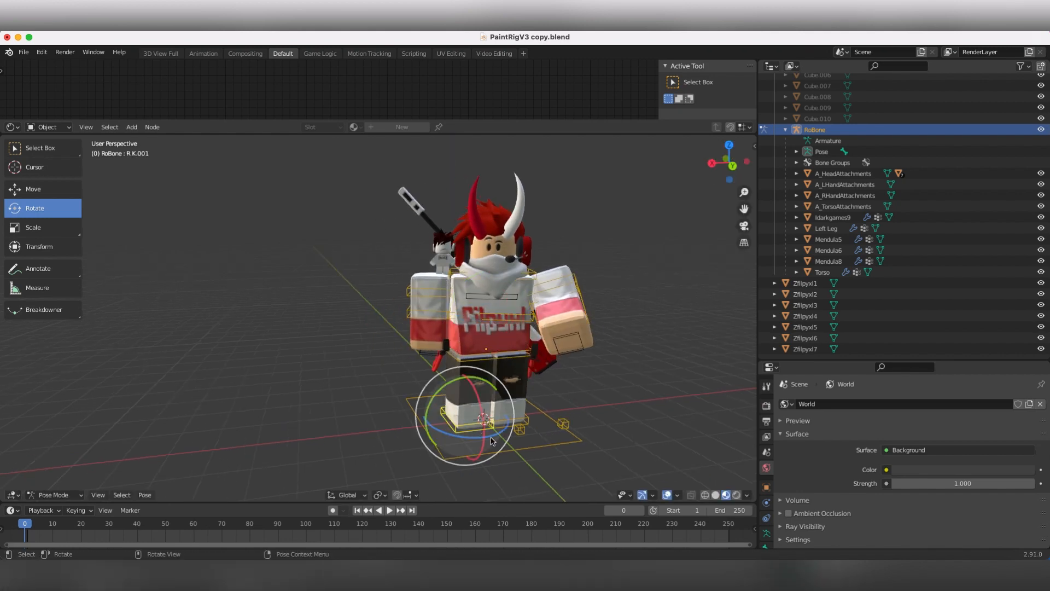
left_click_drag(482, 435, 461, 435)
left_click(42, 52)
left_click(47, 63)
Move the Lower torso bone down to bend the knees, and rotate the Upper and Lower torso bones slightly
left_click(483, 358)
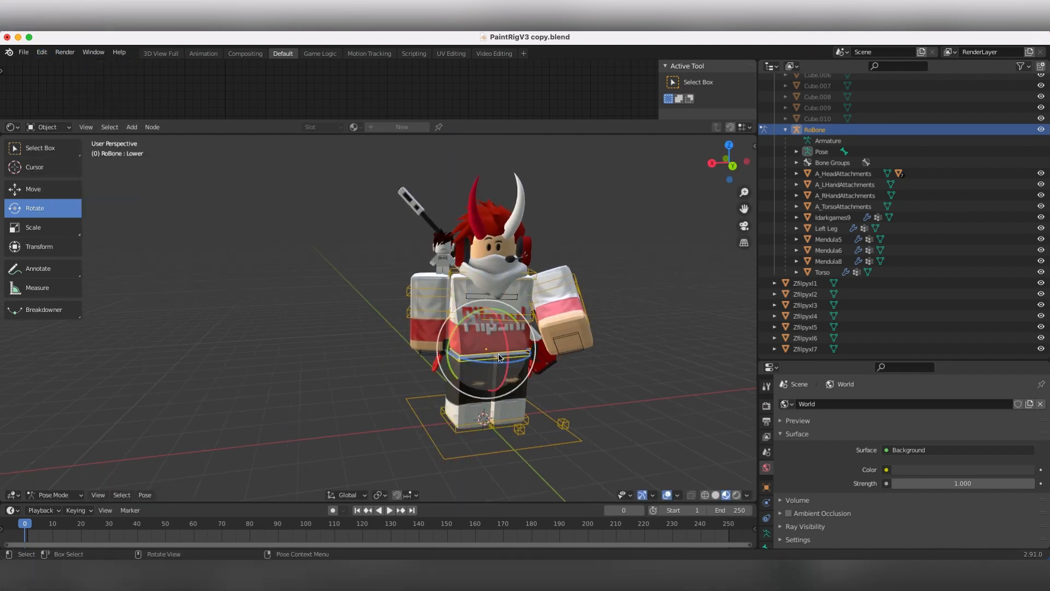
left_click(34, 189)
left_click_drag(488, 314, 482, 327)
left_click(502, 322)
left_click(35, 208)
left_click_drag(728, 163, 719, 162)
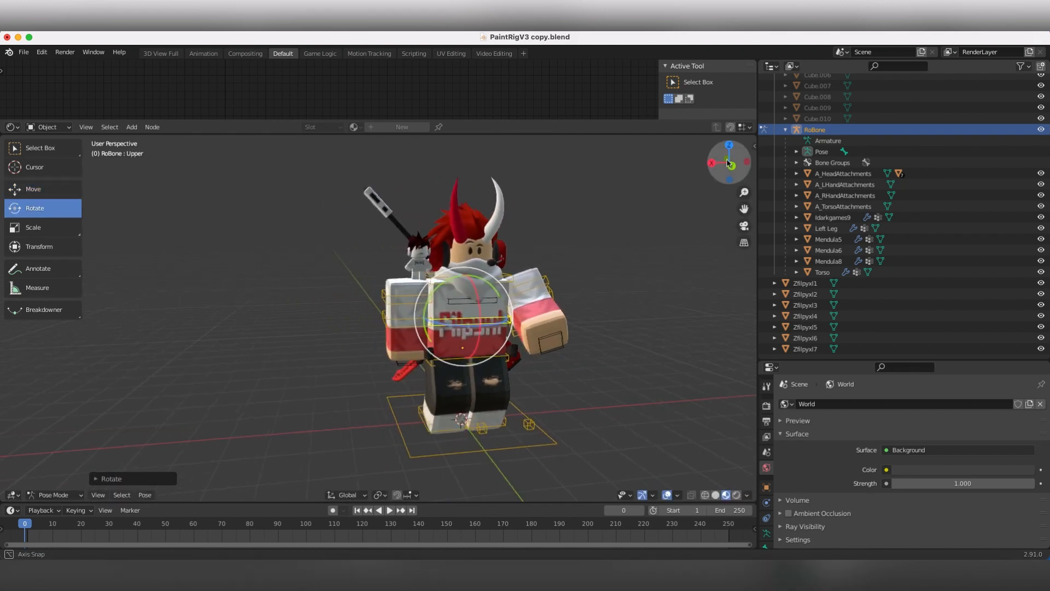
left_click(473, 358)
left_click_drag(477, 346, 497, 362)
left_click_drag(713, 163, 707, 164)
Rotate the right upper-arm and elbow bones so the arm bends forward
left_click(371, 315)
left_click_drag(404, 288, 409, 299)
left_click(379, 340)
left_click_drag(370, 353, 377, 354)
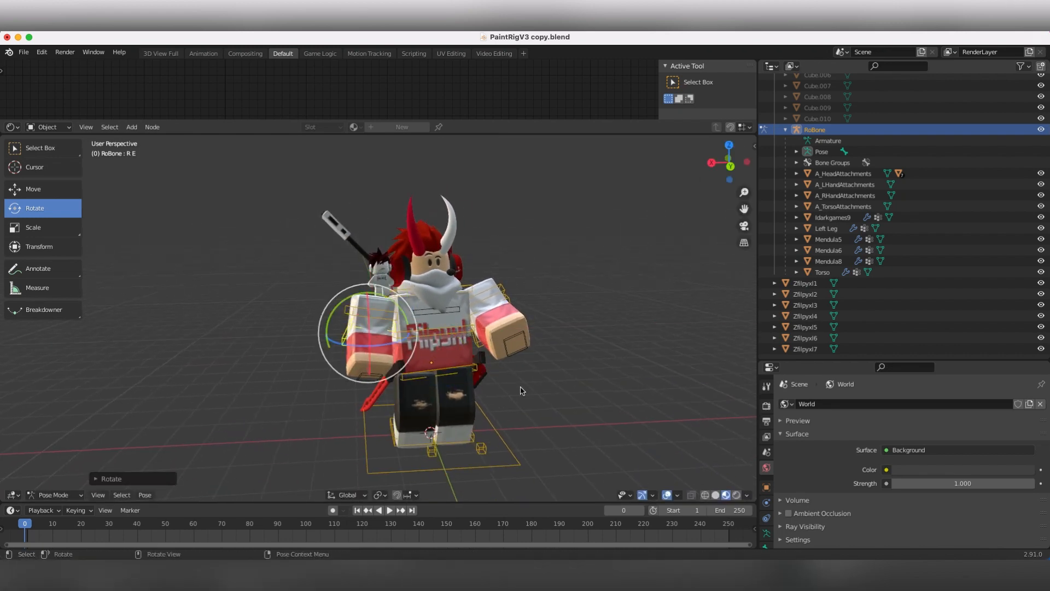
left_click(521, 391)
Move the right foot bone outward so the legs stand apart
left_click(419, 376)
left_click(394, 422)
left_click(41, 189)
left_click(394, 423)
left_click_drag(375, 431, 361, 432)
Return the posed rig to Object Mode and deselect it
left_click(65, 495)
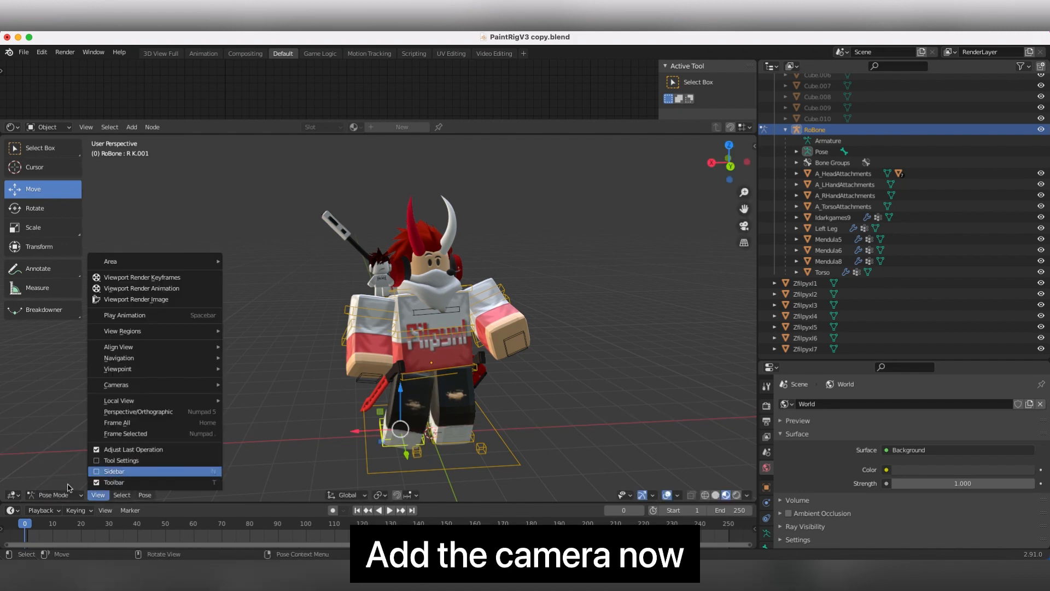
left_click(65, 488)
left_click(65, 494)
left_click(64, 481)
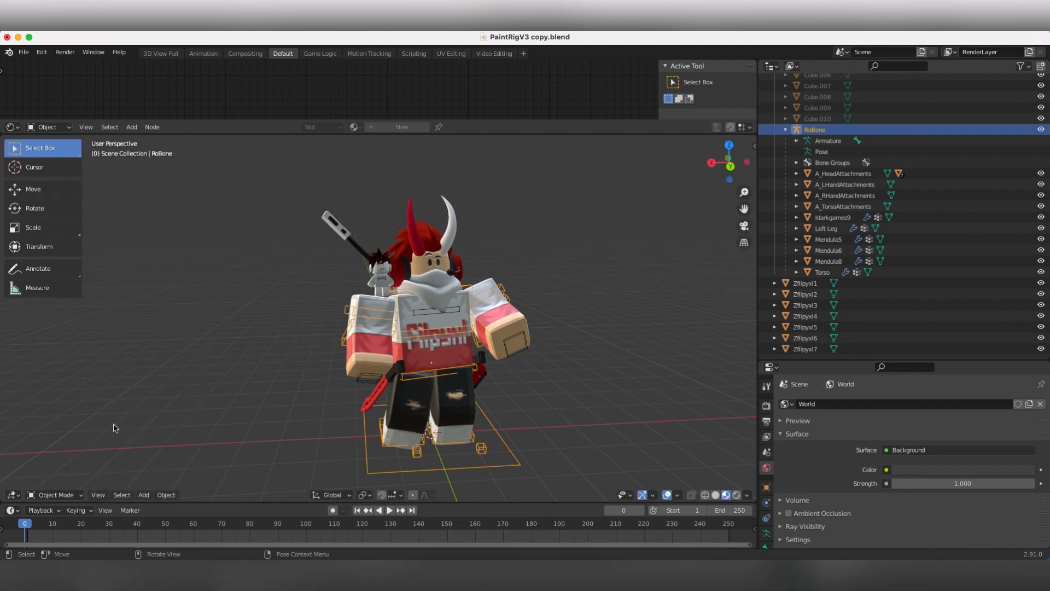
left_click(115, 426)
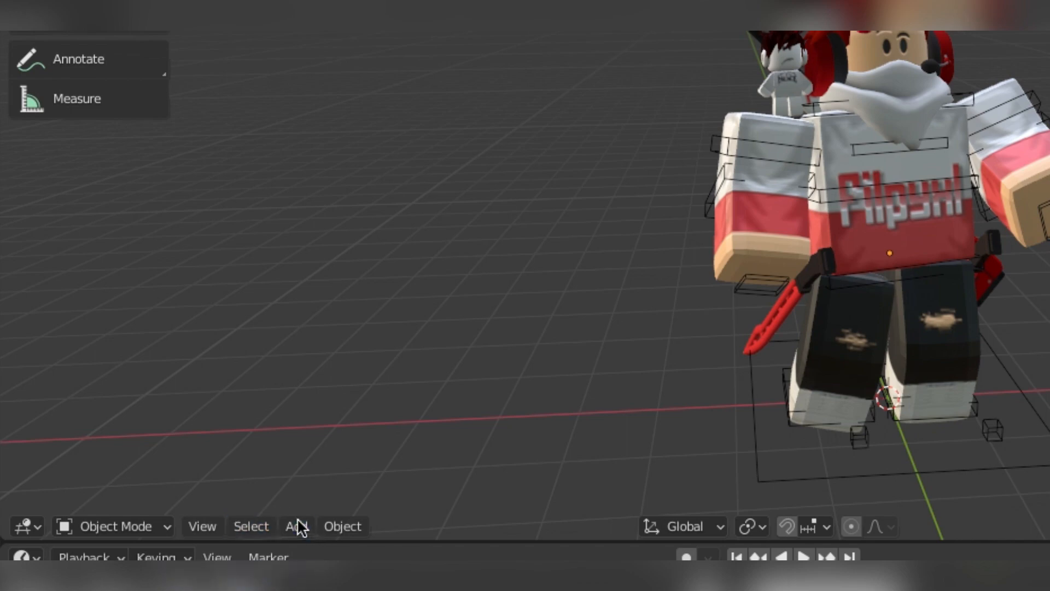
Add a camera to the scene and look through it
left_click(297, 525)
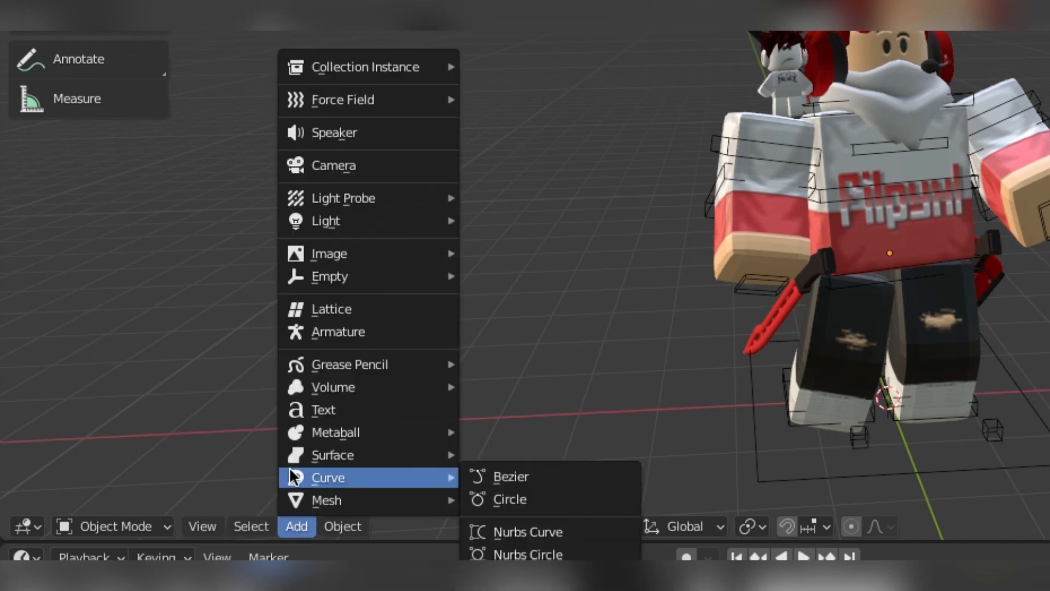
mouse_move(386, 216)
left_click(373, 165)
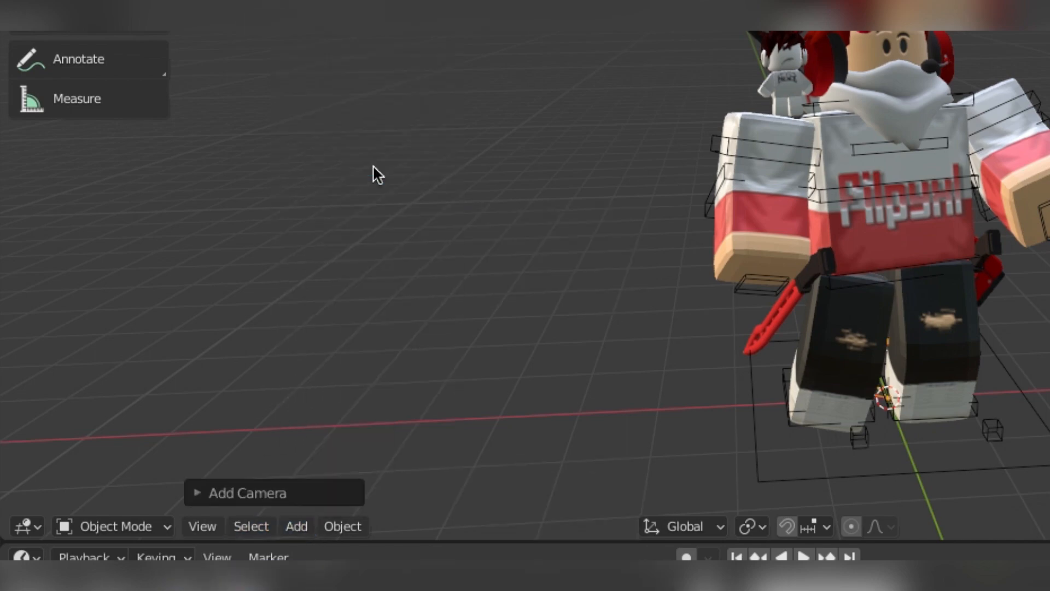
left_click(745, 229)
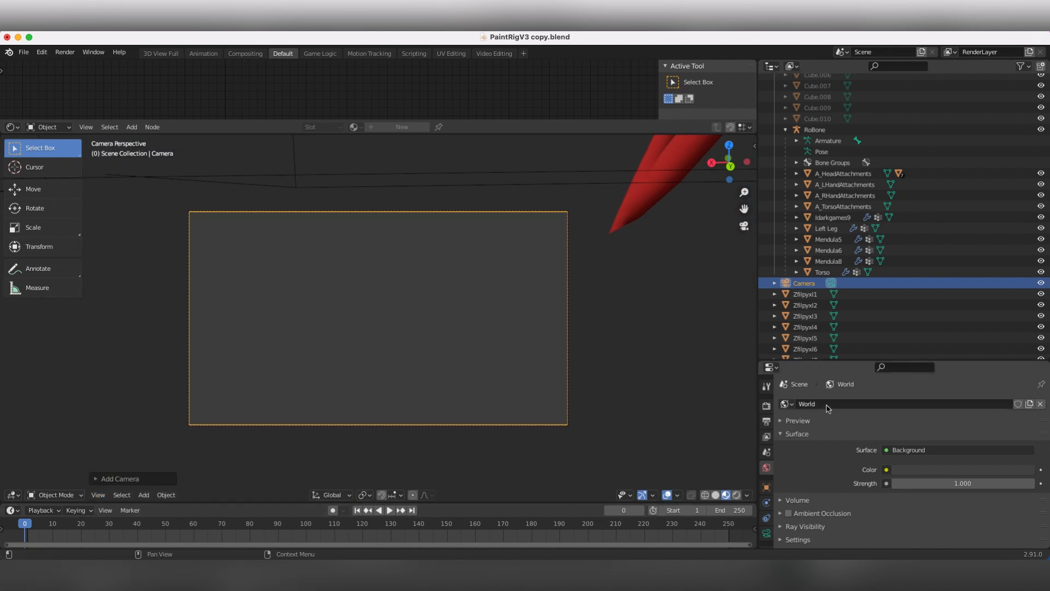
Enlarge the properties area and set the output's horizontal resolution to 1000 px
left_click_drag(788, 360, 791, 187)
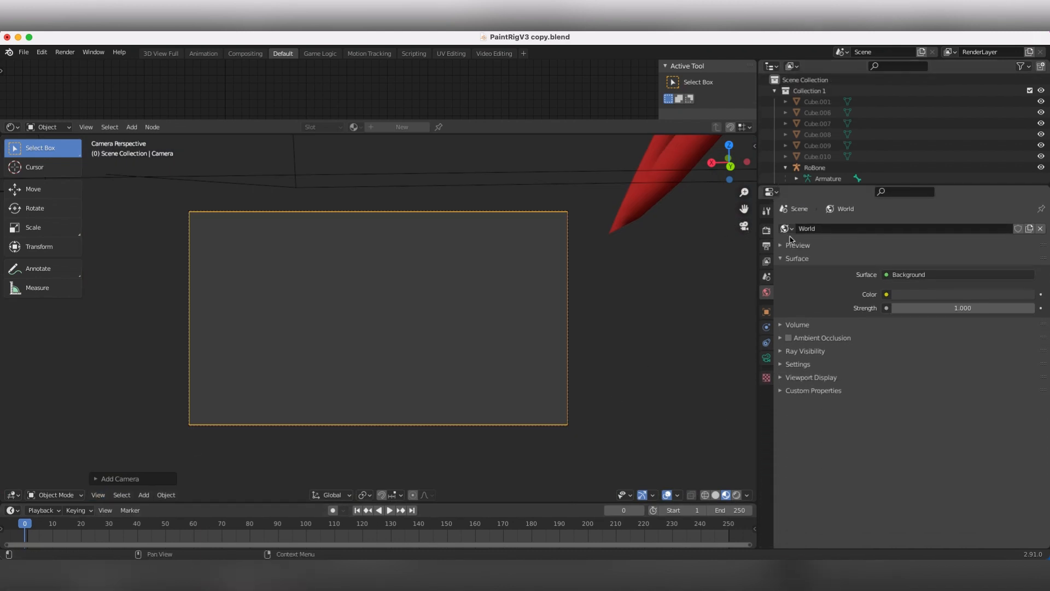
left_click(768, 246)
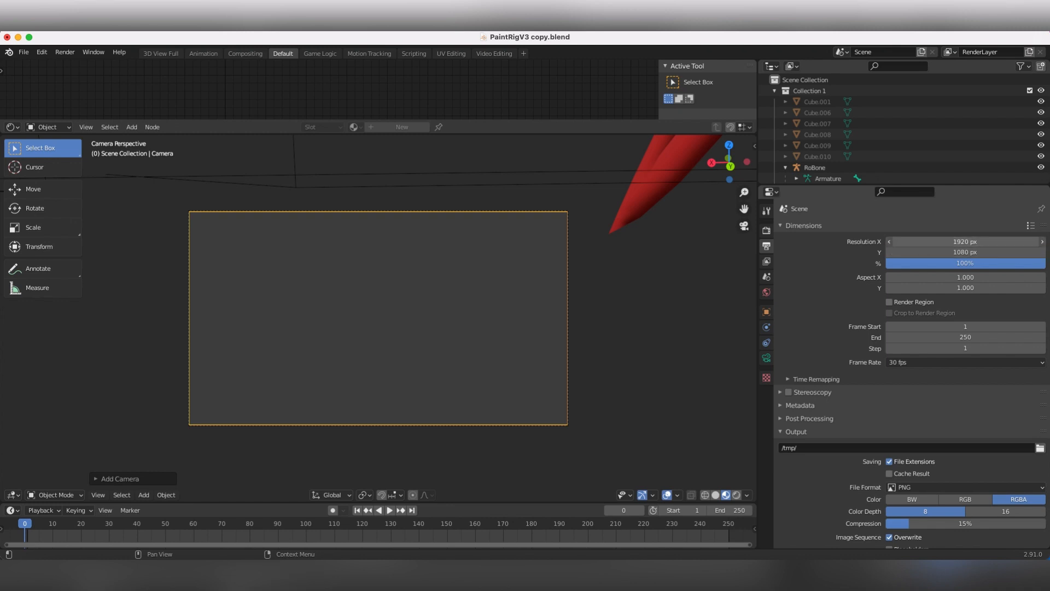
left_click(897, 241)
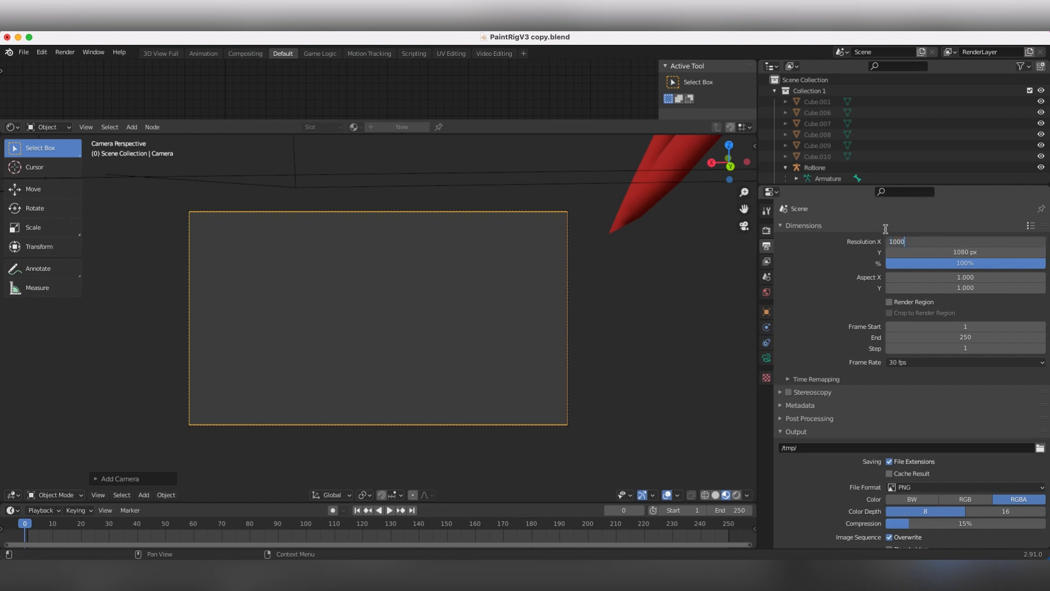
key("Return")
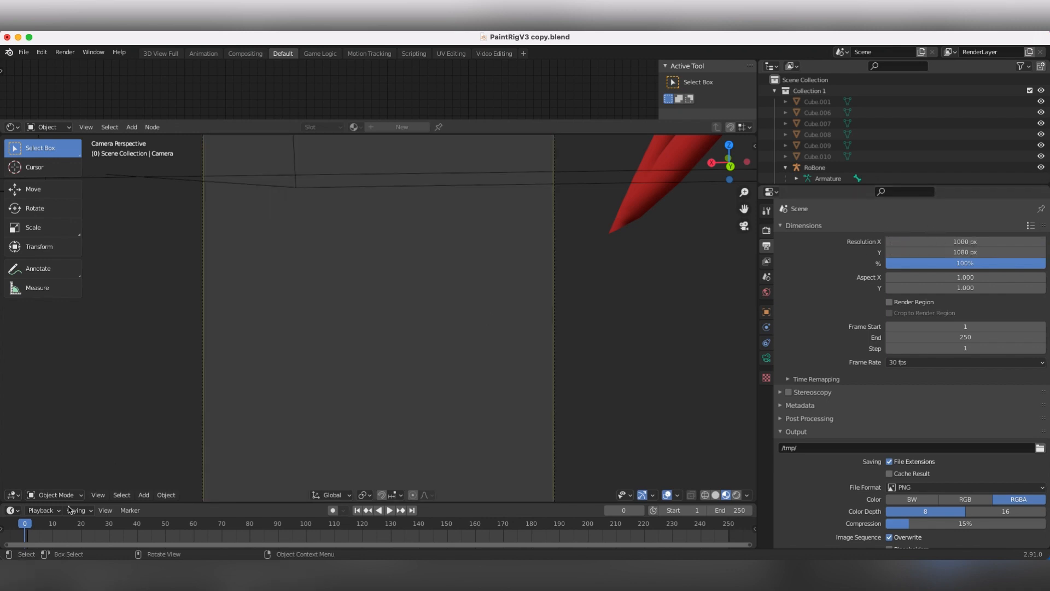
Use walk navigation to move the camera until it faces the posed character from the front
left_click(98, 495)
mouse_move(150, 358)
left_click(241, 358)
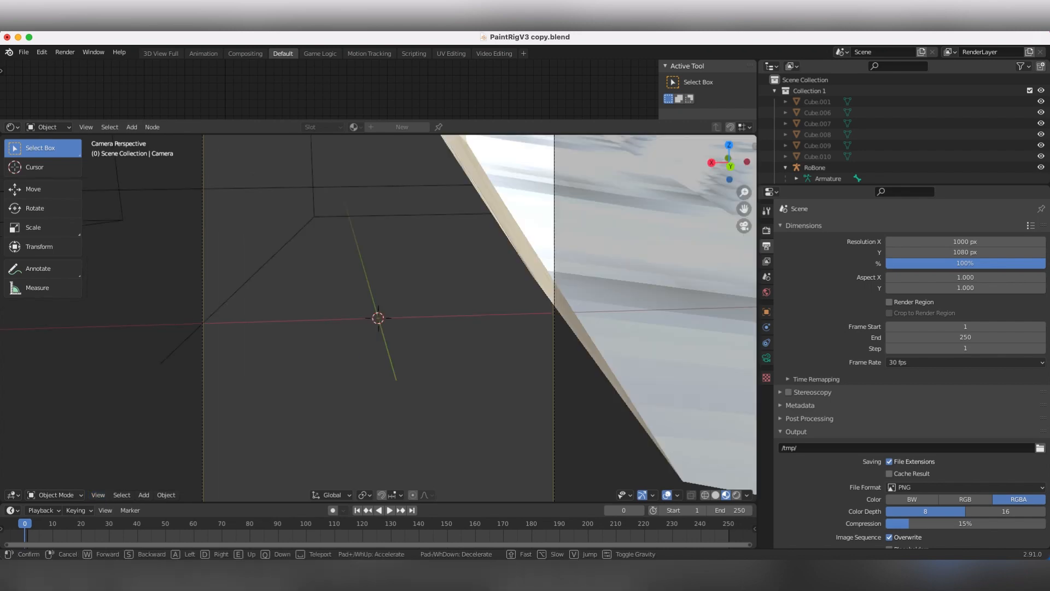
key("s")
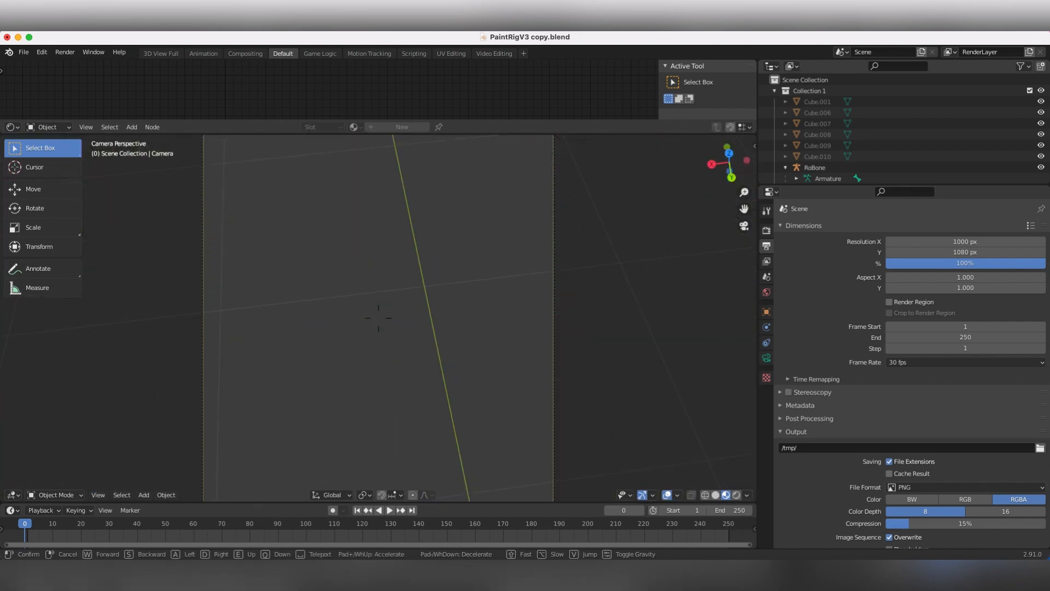
key("w")
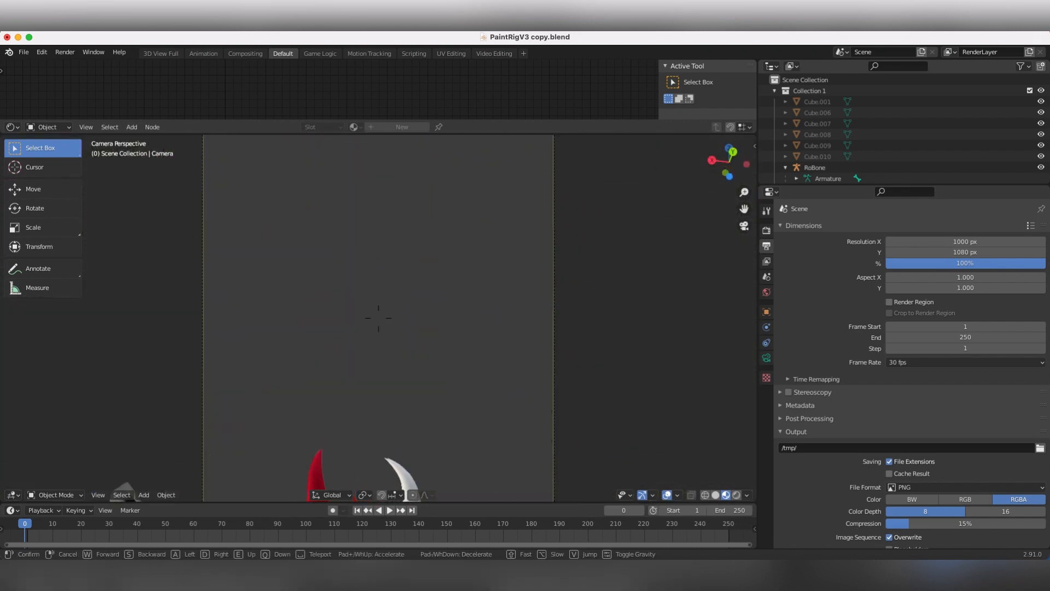
key("s")
key("s")
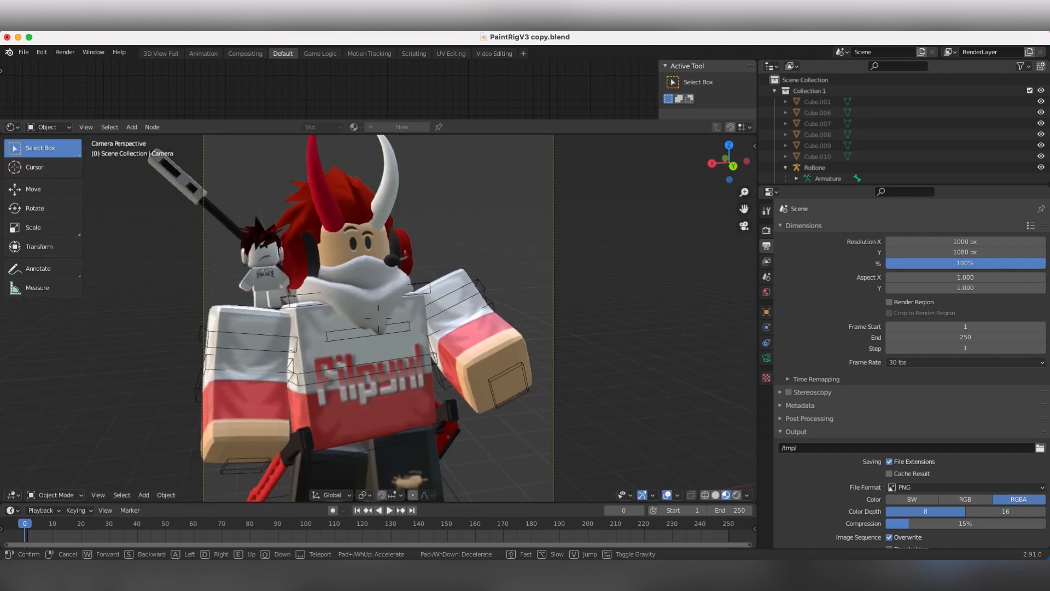
key("s")
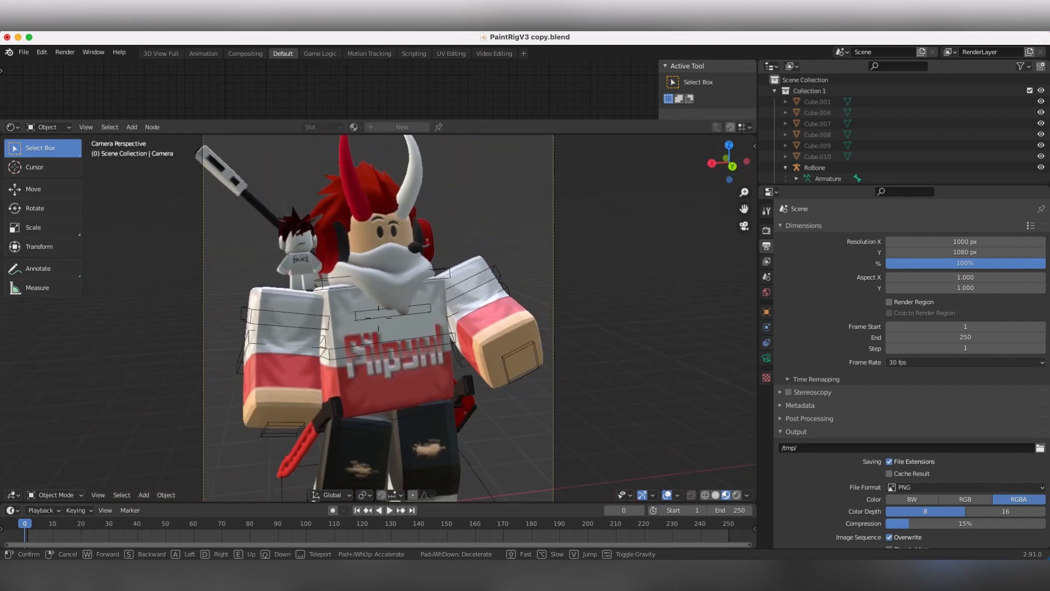
left_click(379, 322)
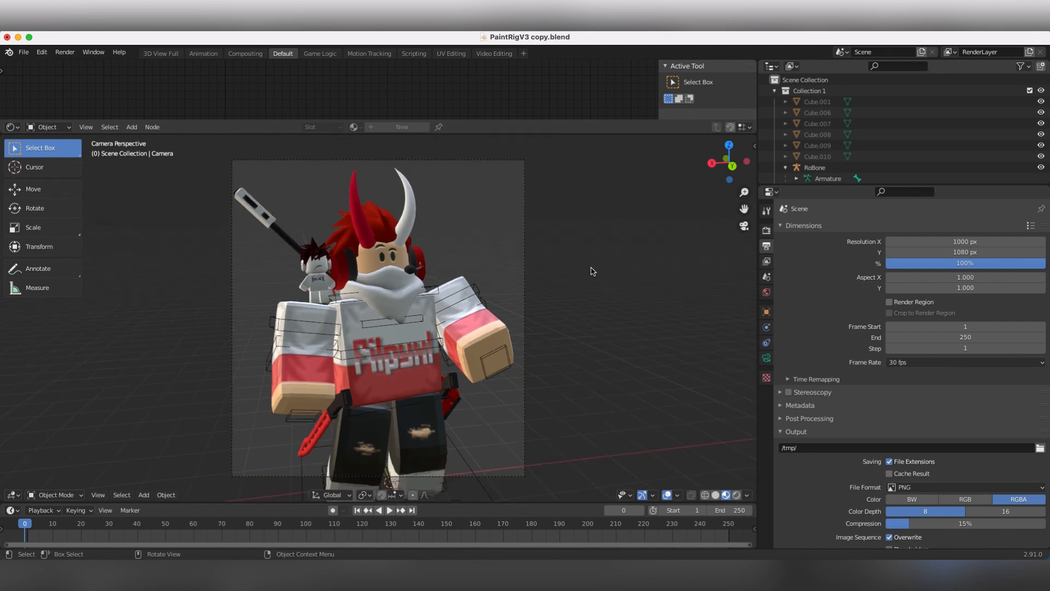
scroll(555, 305, "up", 1)
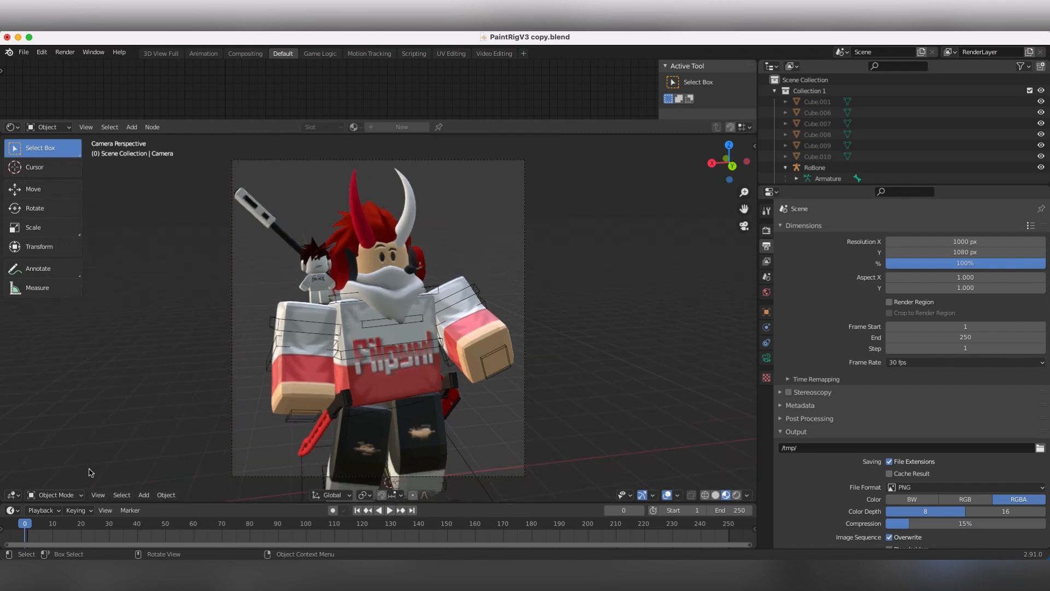
Refine the camera position with walk navigation so the whole character, from horns to feet, fits inside the frame
left_click(94, 502)
mouse_move(164, 357)
left_click(257, 356)
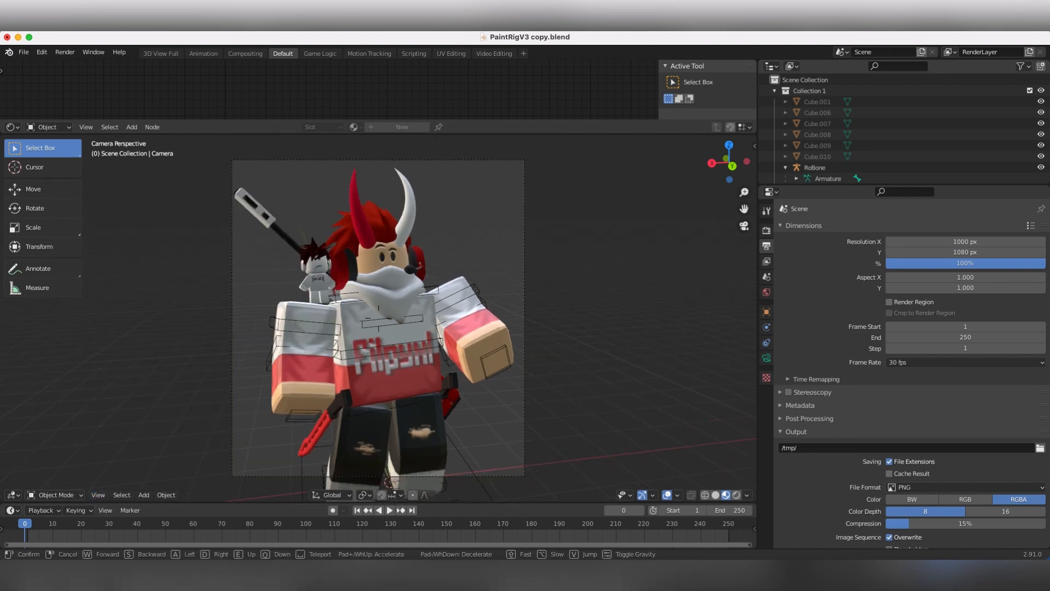
key("w")
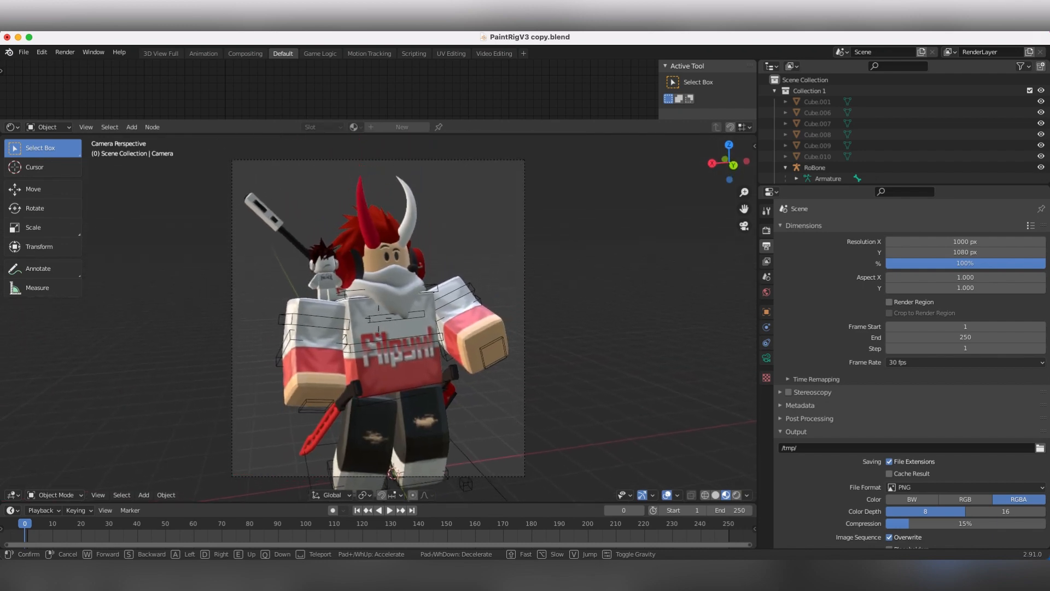
key("s")
key("s")
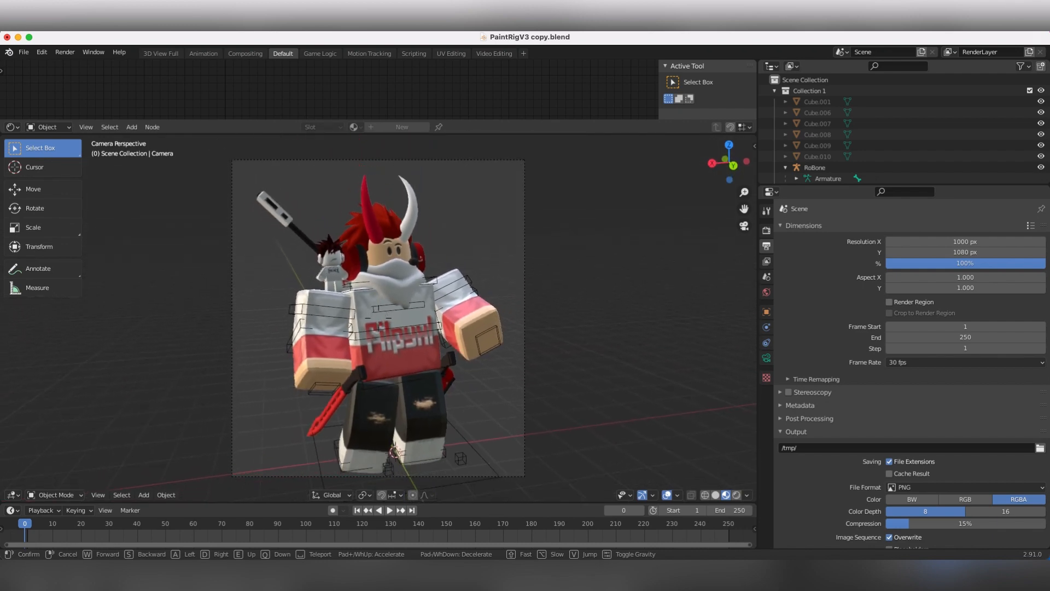
key("q")
left_click(379, 318)
left_click(379, 318)
left_click(181, 351)
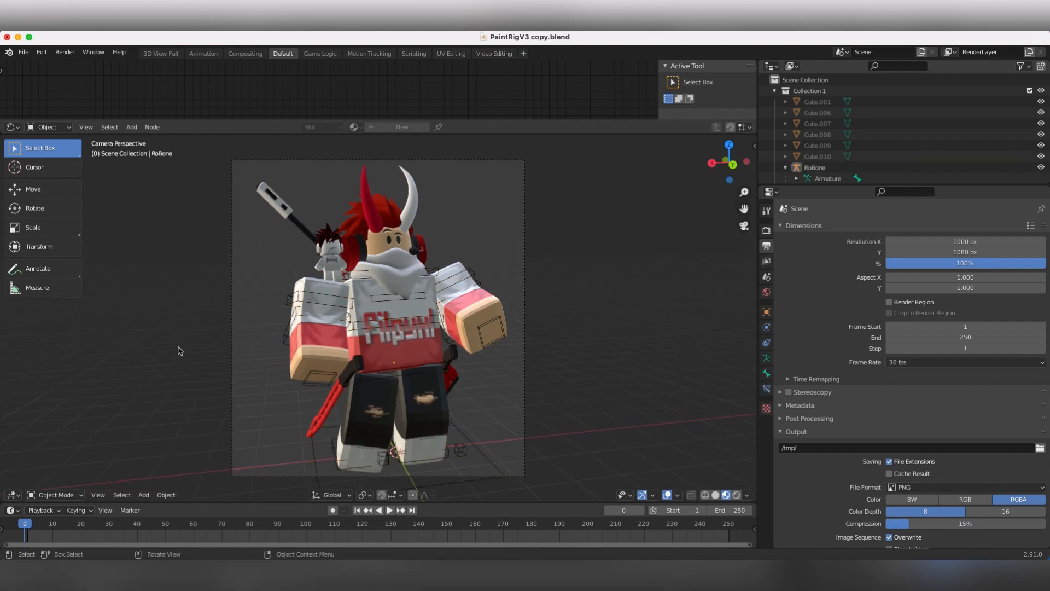
Change the viewport area to the Shader Editor and show the World shader nodes
left_click_drag(245, 185, 472, 469)
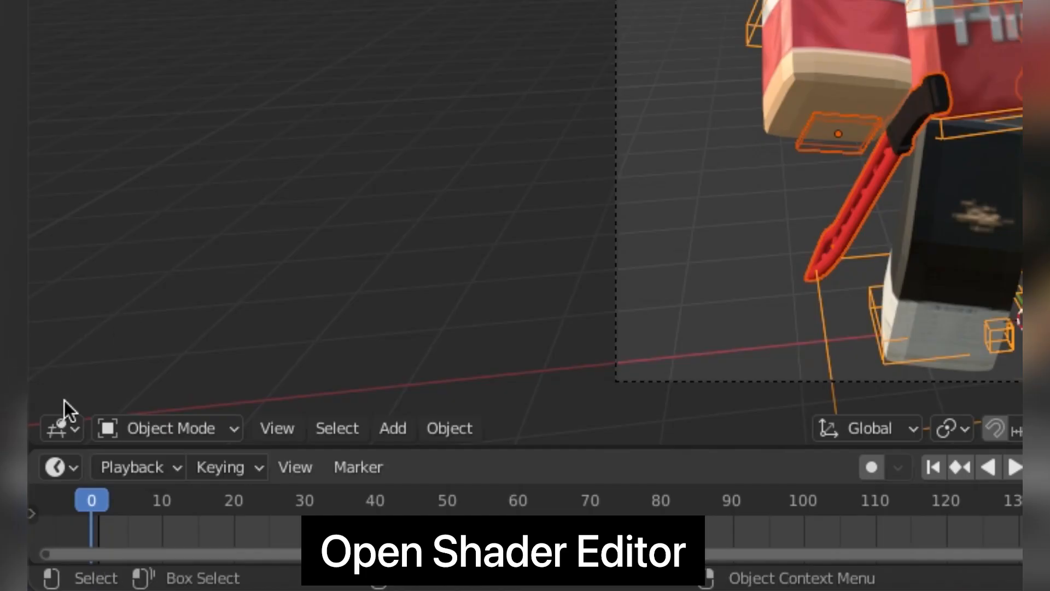
left_click(14, 494)
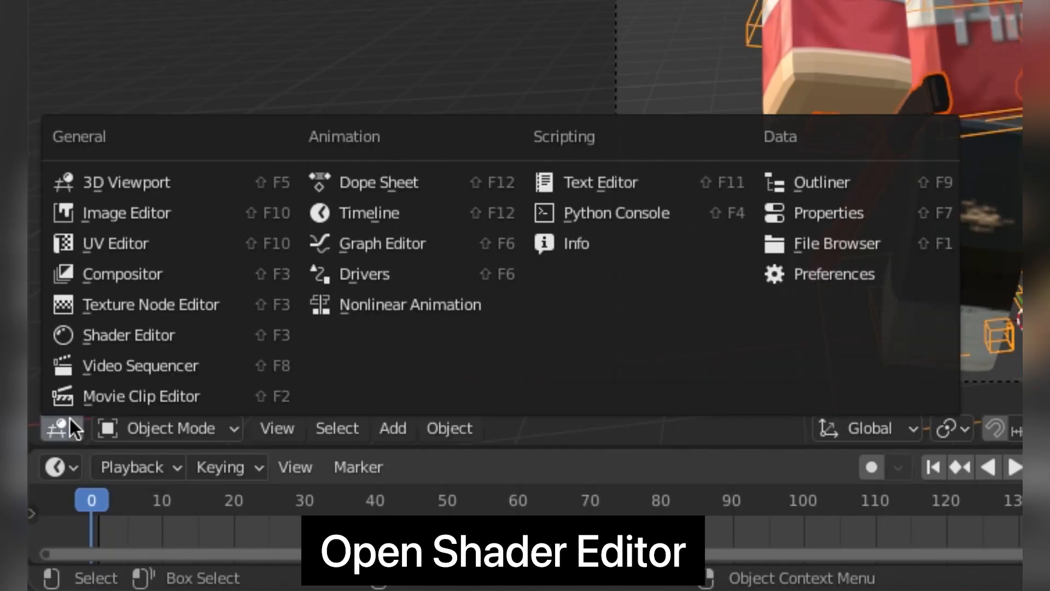
left_click(169, 191)
left_click(211, 335)
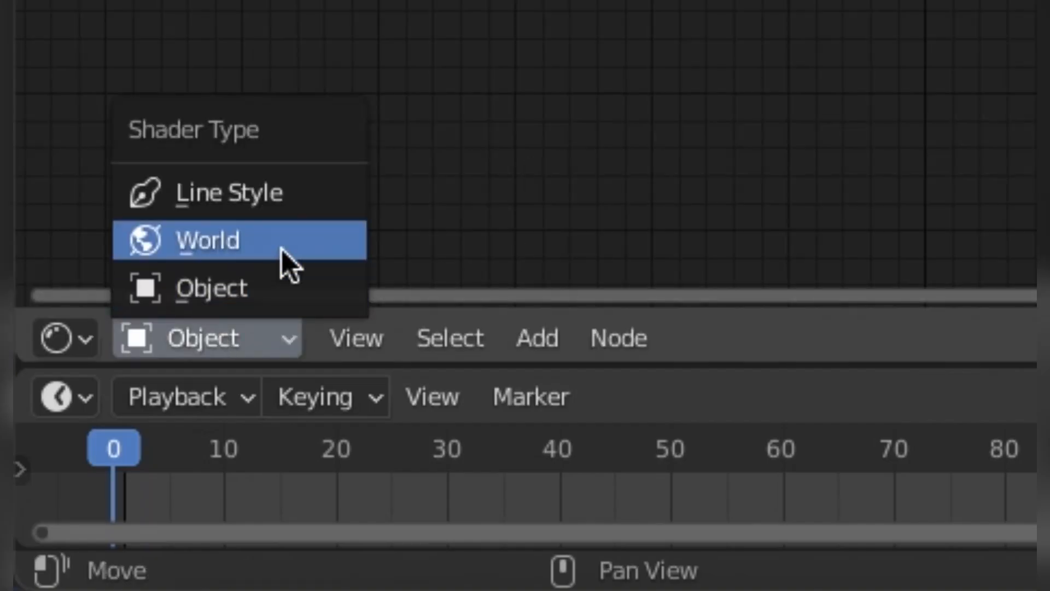
left_click(280, 247)
Add an Environment Texture using kloppenheim_06_4k.hdr as the world background, and return the area to the 3D Viewport
left_click(369, 469)
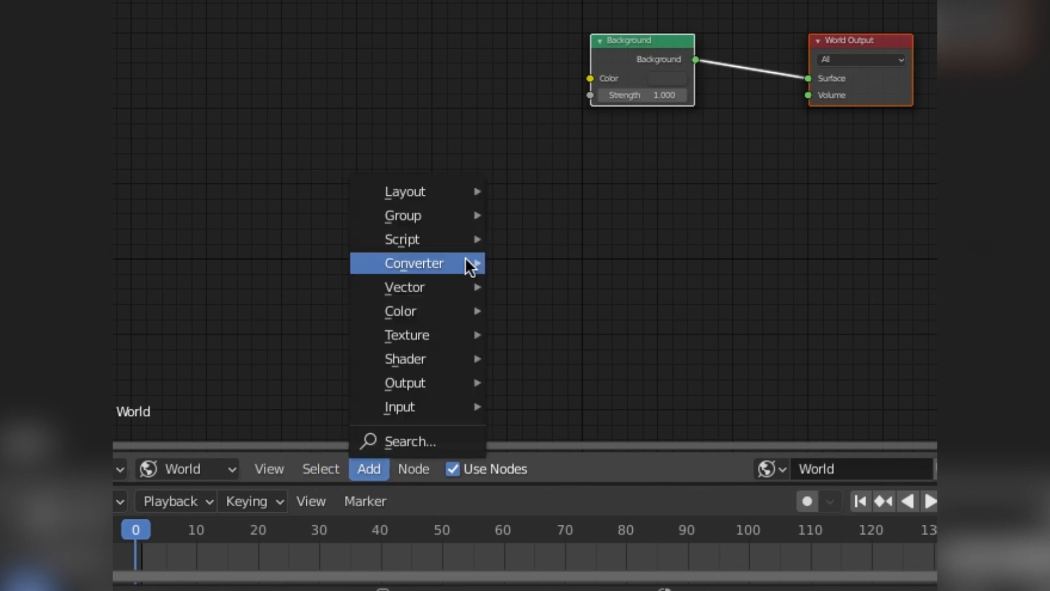
mouse_move(440, 320)
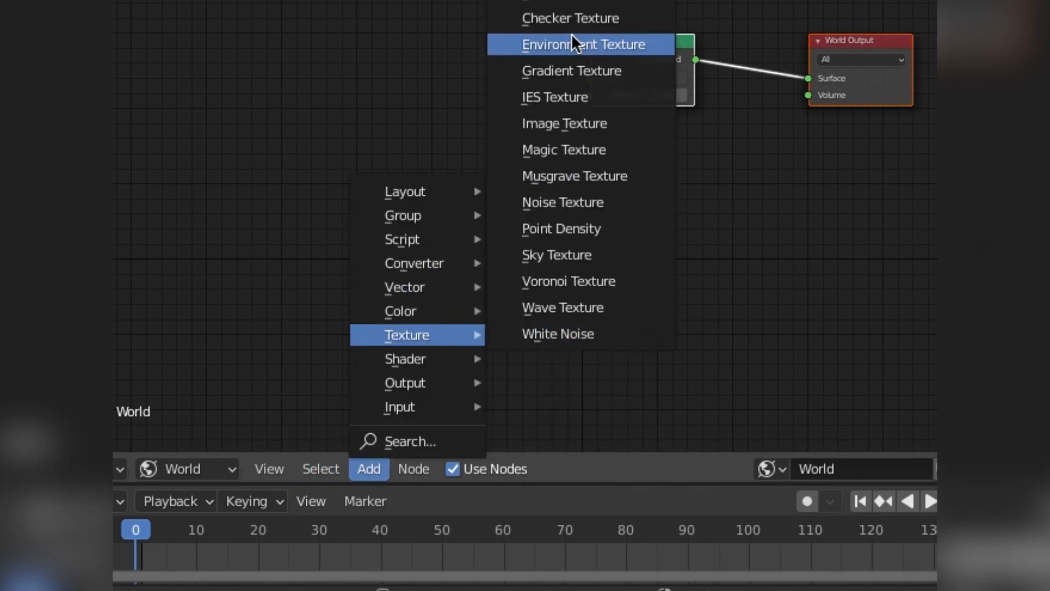
left_click(571, 43)
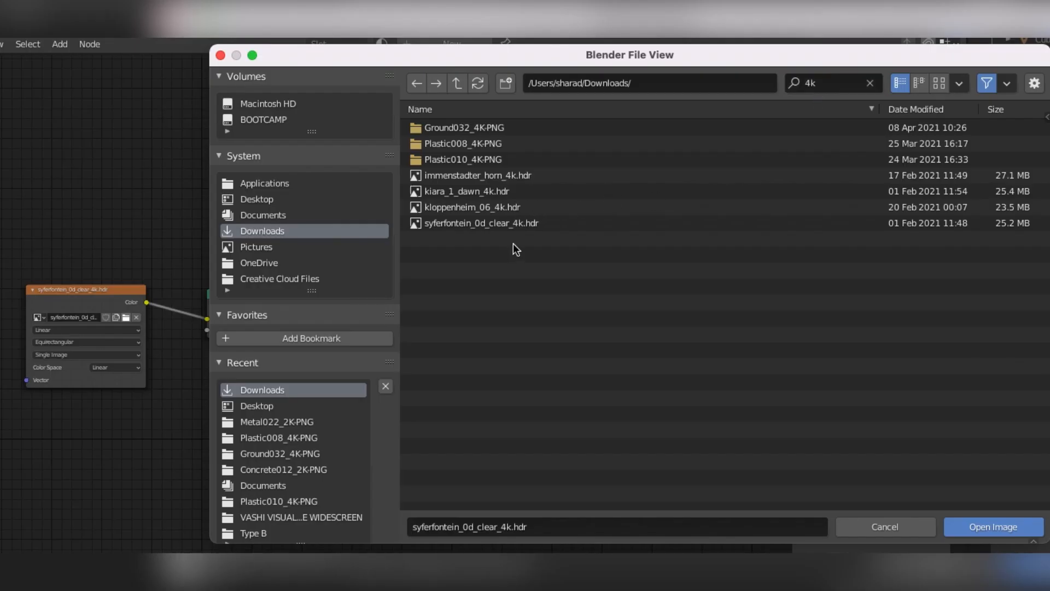
left_click(520, 210)
left_click(992, 526)
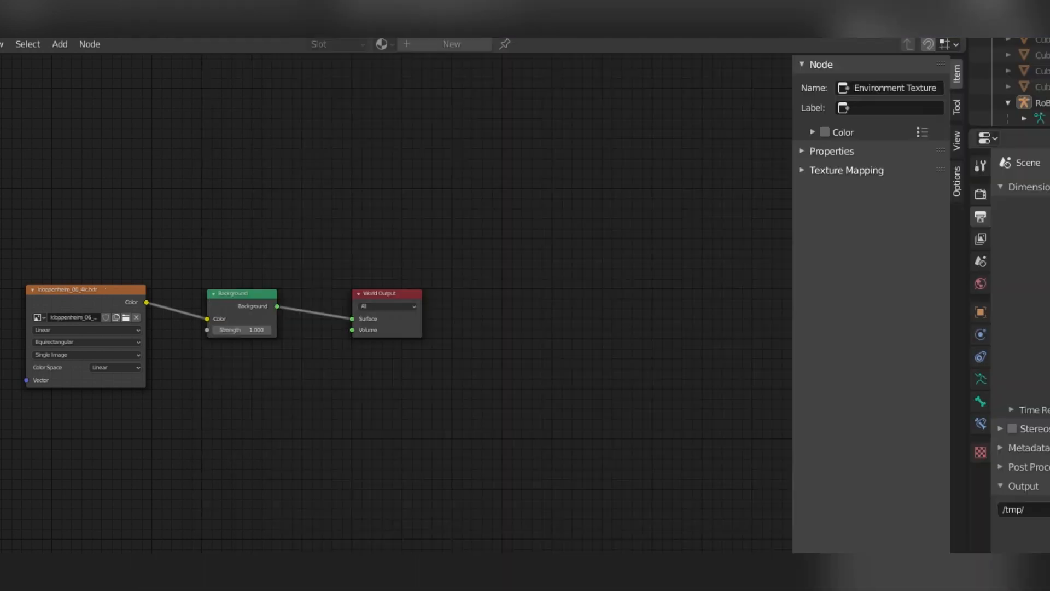
left_click(22, 558)
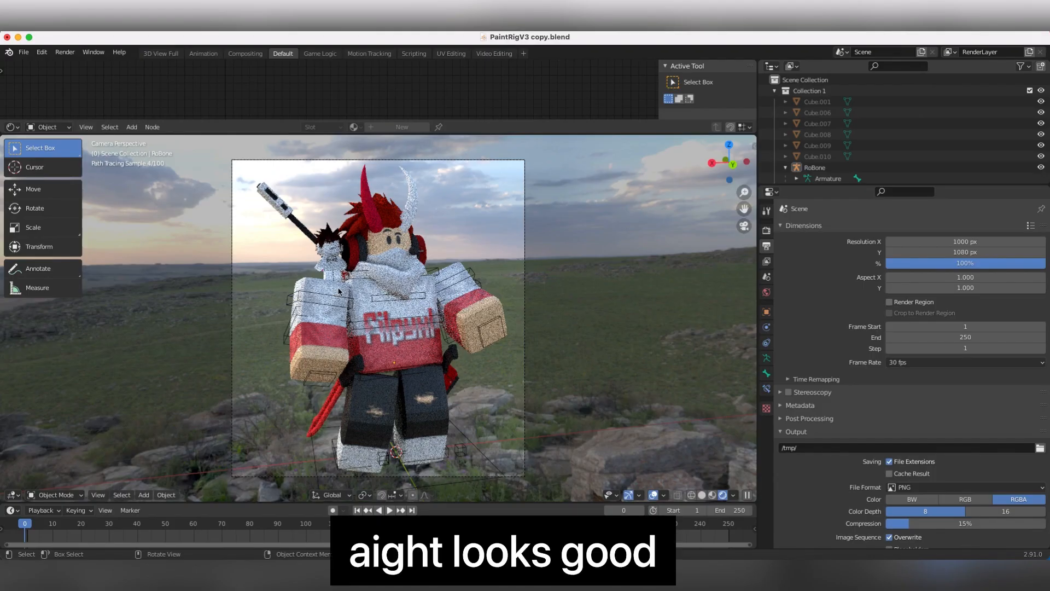
Select the character's rig, show it in material preview shading and put it in Pose Mode
left_click(703, 496)
left_click(307, 296)
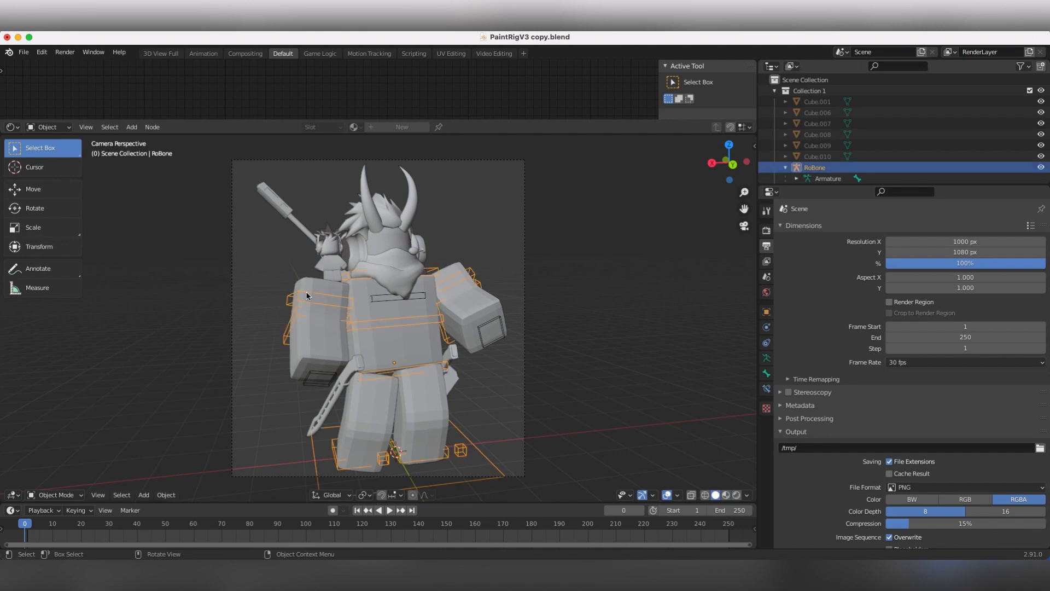
left_click(726, 495)
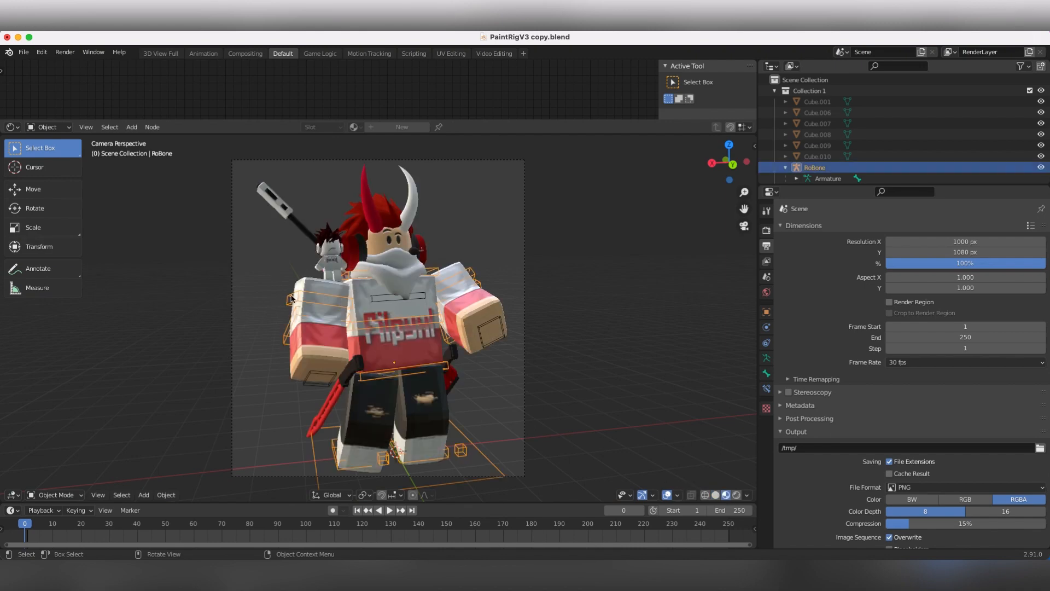
left_click(49, 499)
left_click(61, 462)
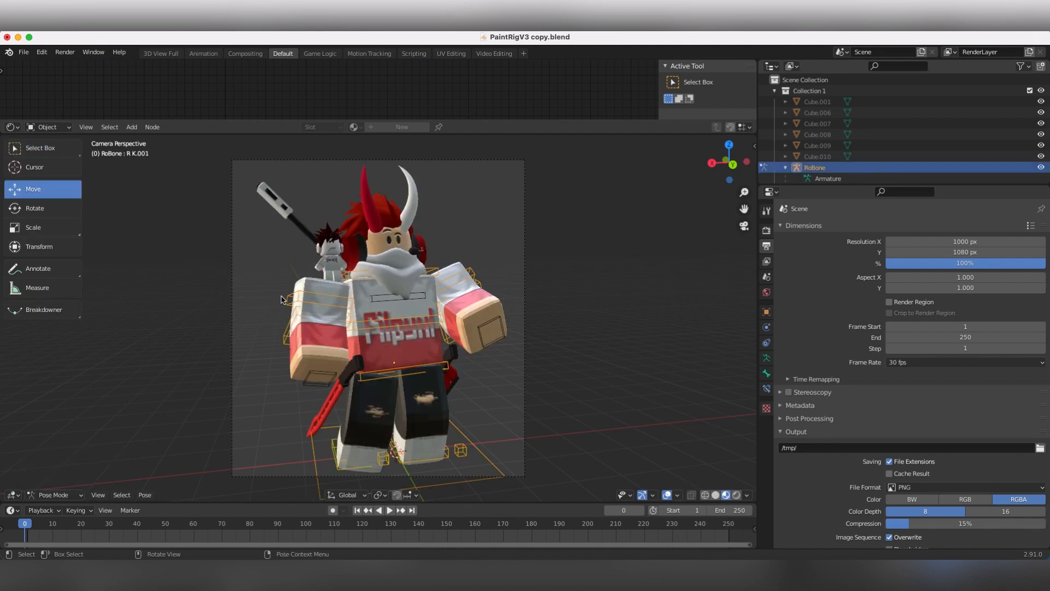
Rotate the R A arm bone slightly so the arm swings away from the body, and preview it in rendered shading
left_click(309, 296)
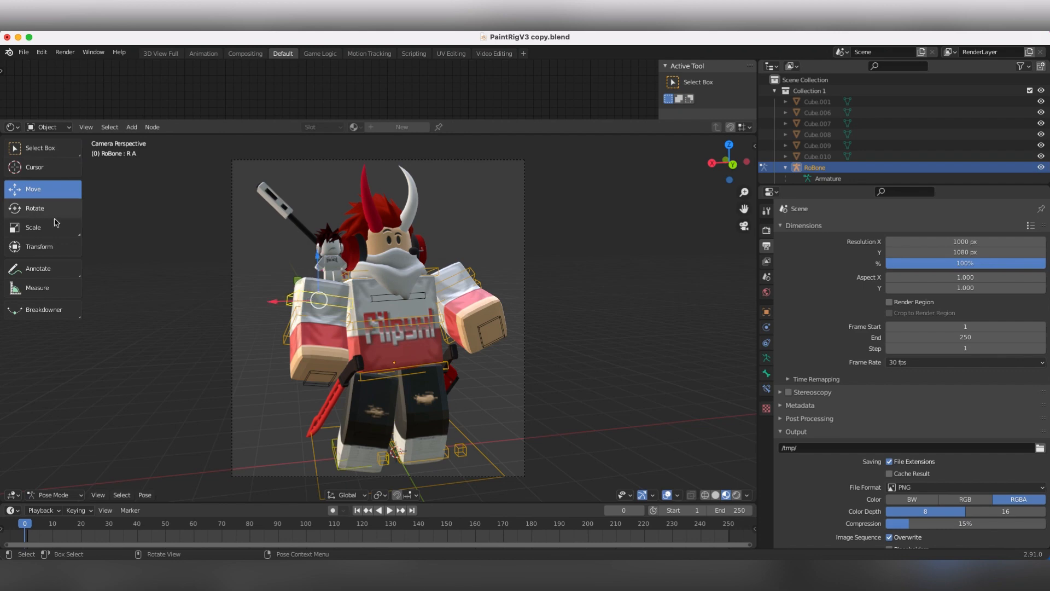
left_click(35, 208)
mouse_move(330, 263)
left_mouse_down()
mouse_move(288, 257)
mouse_move(333, 262)
left_mouse_up()
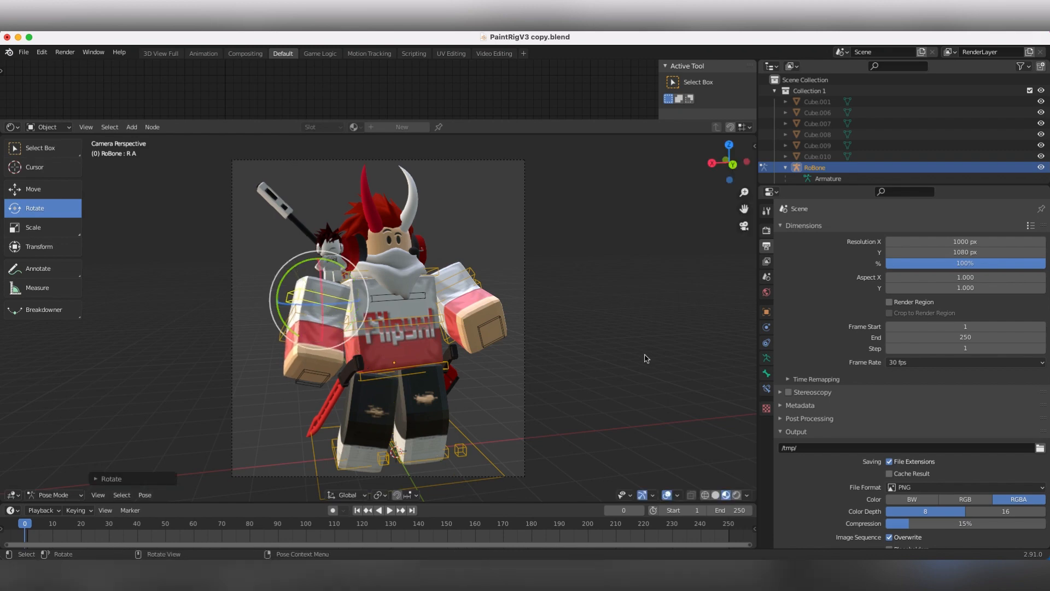
left_click(737, 495)
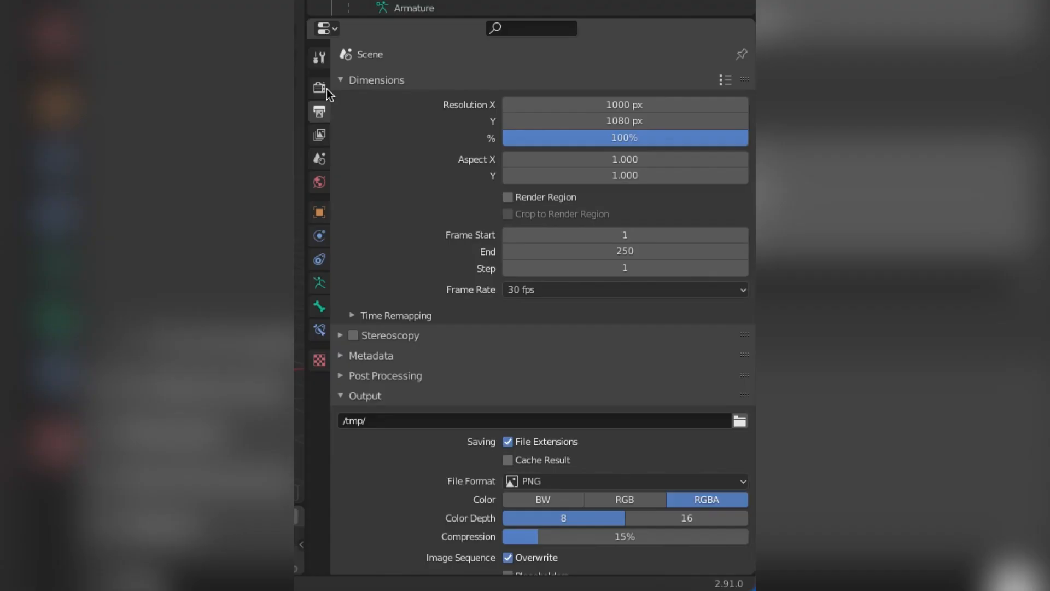
Set both the render and the viewport samples of the Cycles engine to 200
left_click(766, 231)
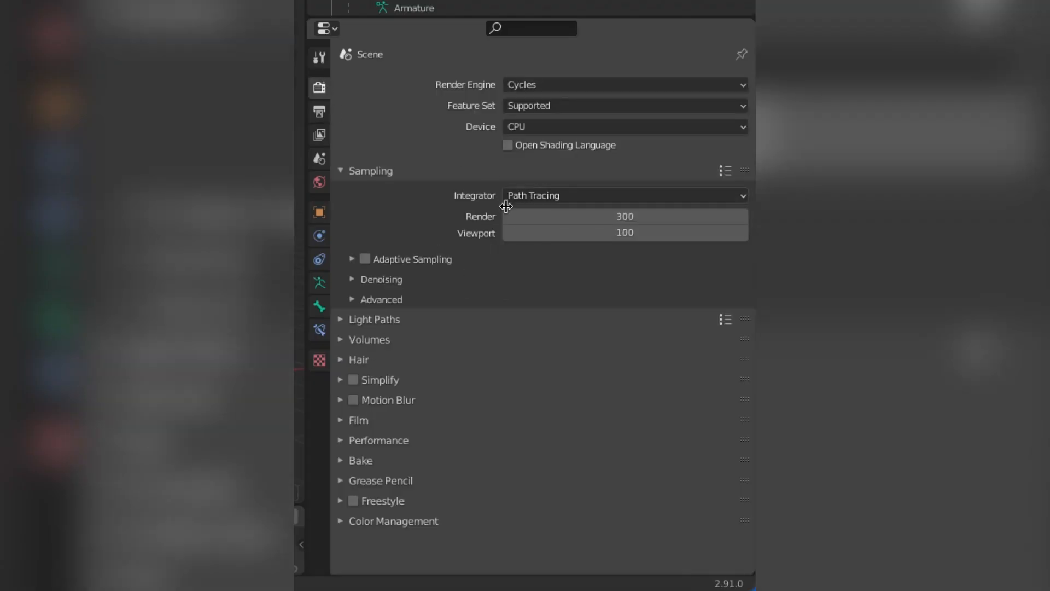
double_click(583, 219)
type("200")
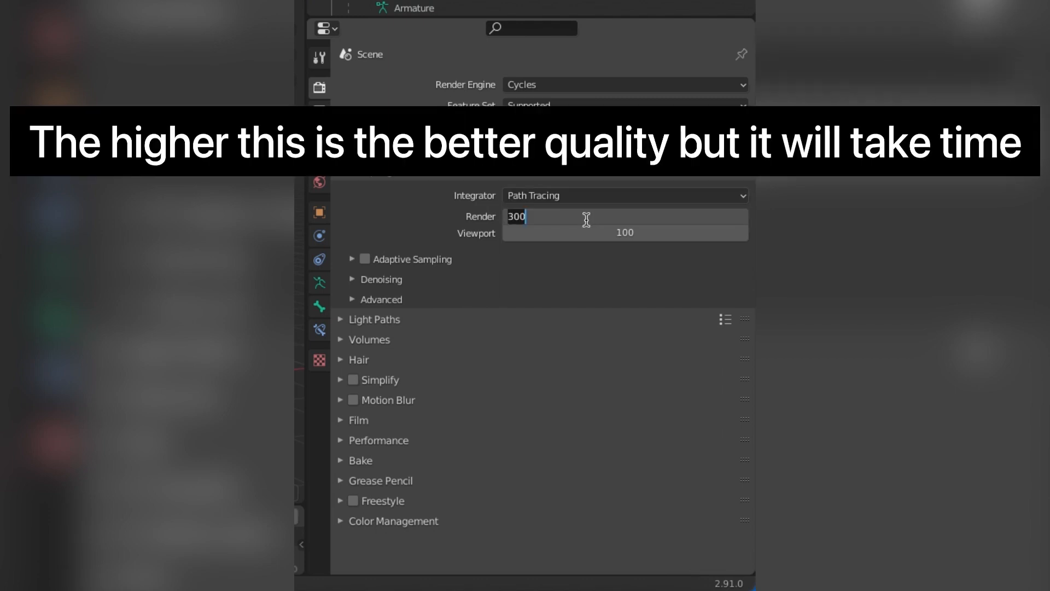
key("Return")
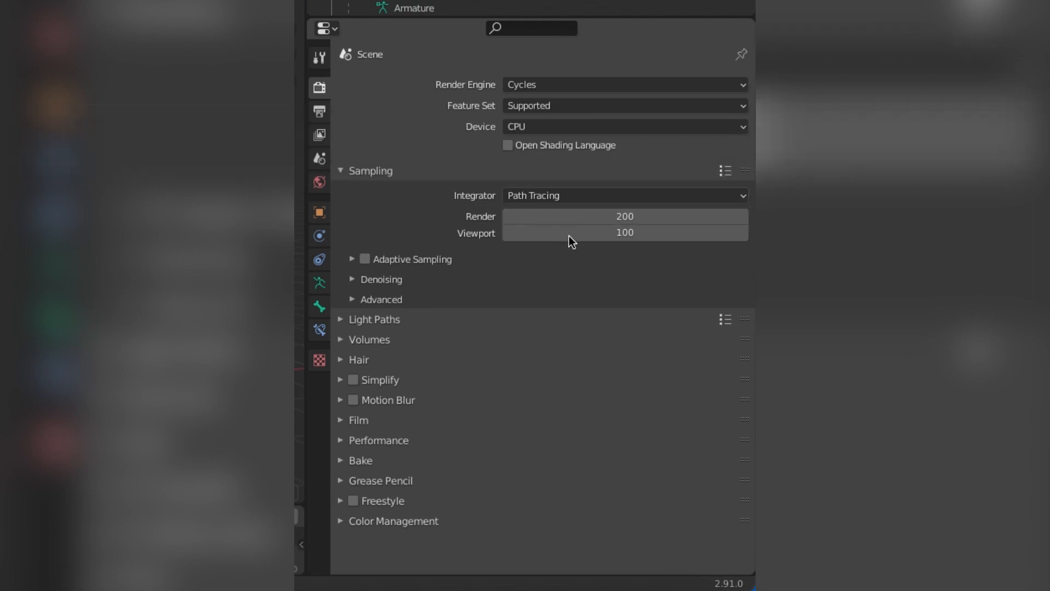
double_click(569, 235)
type("200")
key("Return")
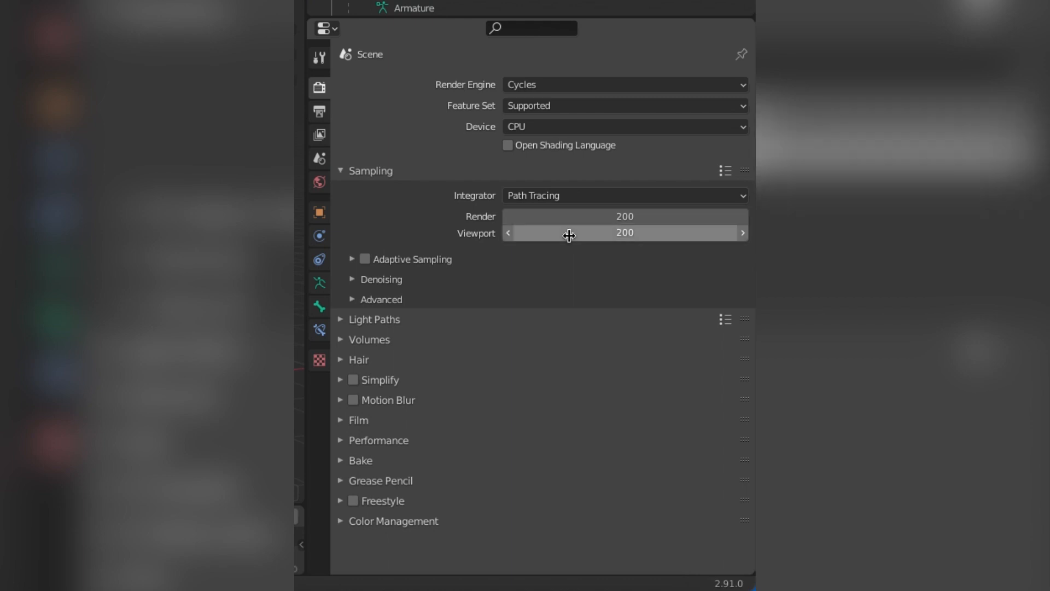
Turn on denoising and adaptive sampling in the Cycles sampling settings
left_click(358, 279)
left_click(506, 324)
left_click(383, 281)
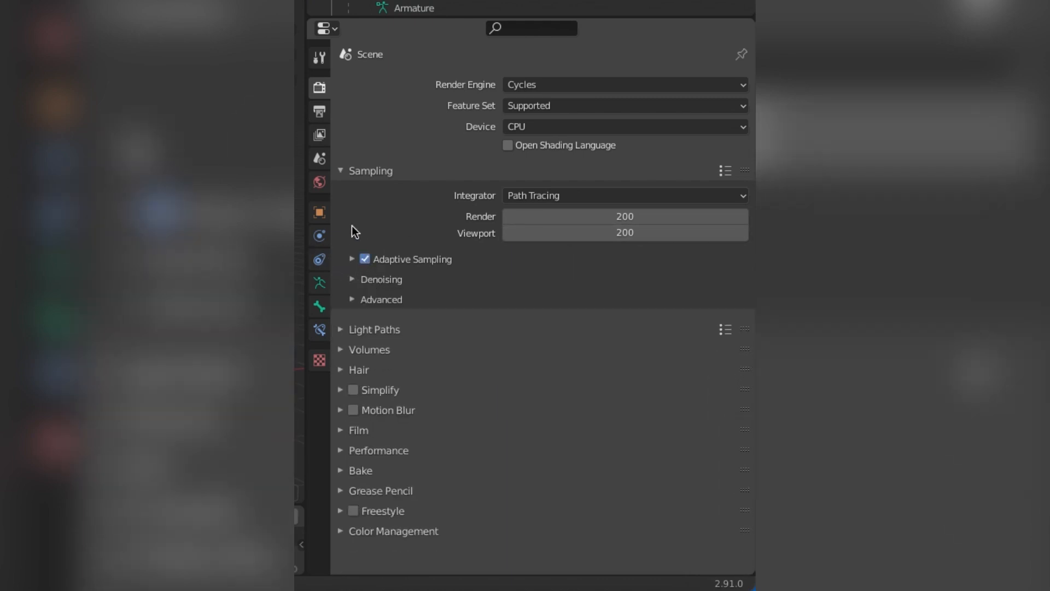
Make the render's film background transparent
left_click(344, 172)
left_click(357, 295)
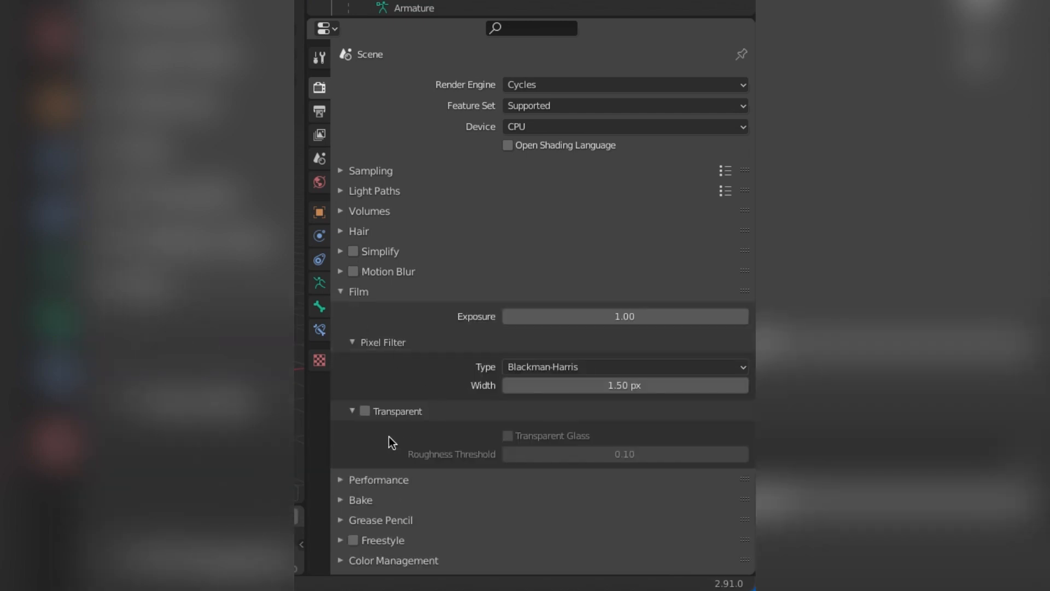
left_click(365, 411)
left_click(350, 294)
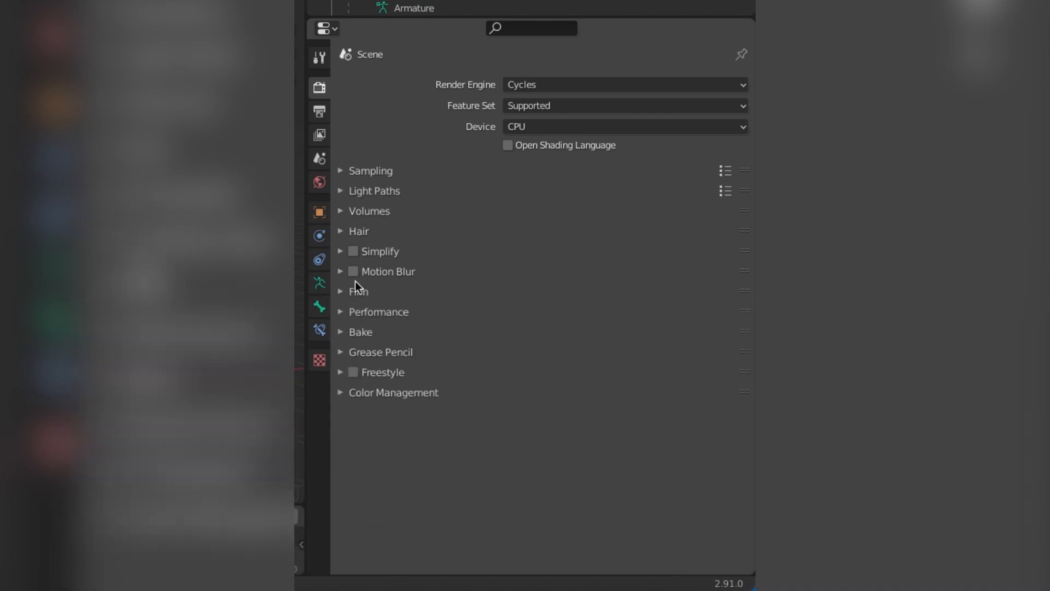
Review the output settings and the view layer's passes down to its denoising section
left_click(319, 113)
scroll(558, 375, "down", 1)
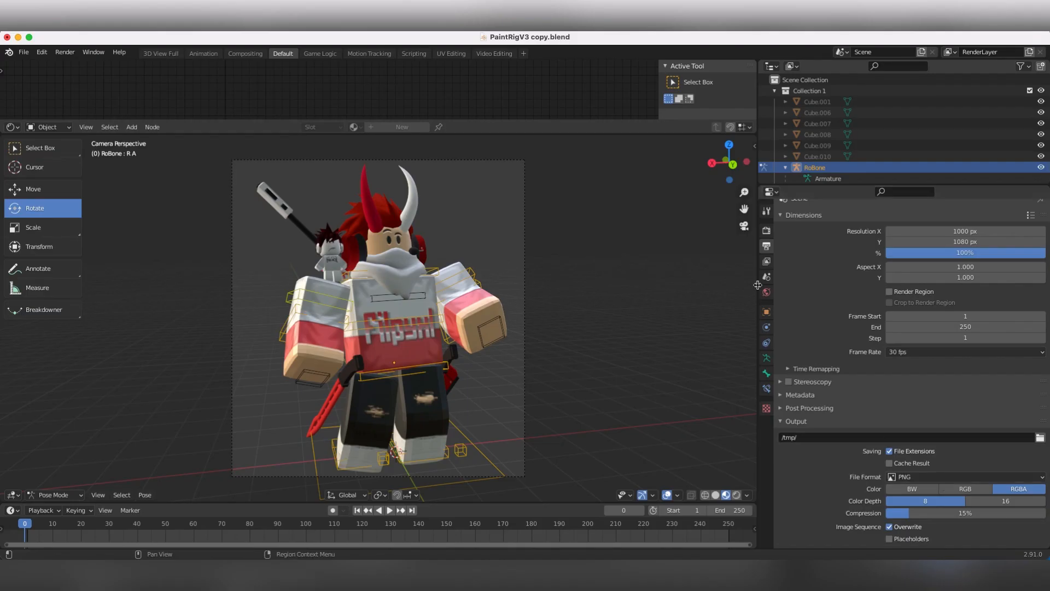
left_click(767, 262)
scroll(864, 320, "down", 10)
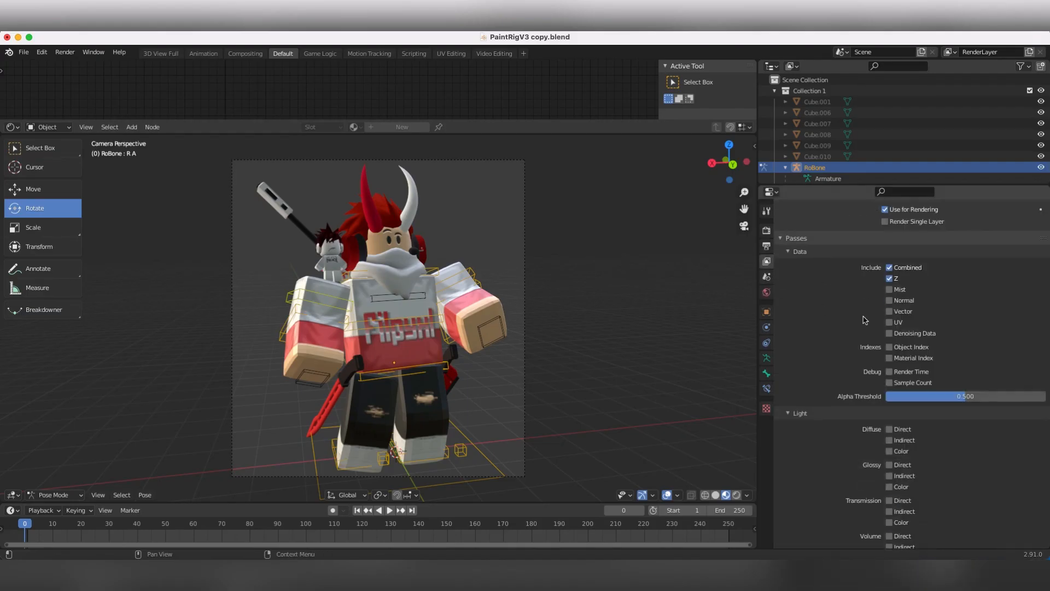
scroll(865, 320, "down", 1)
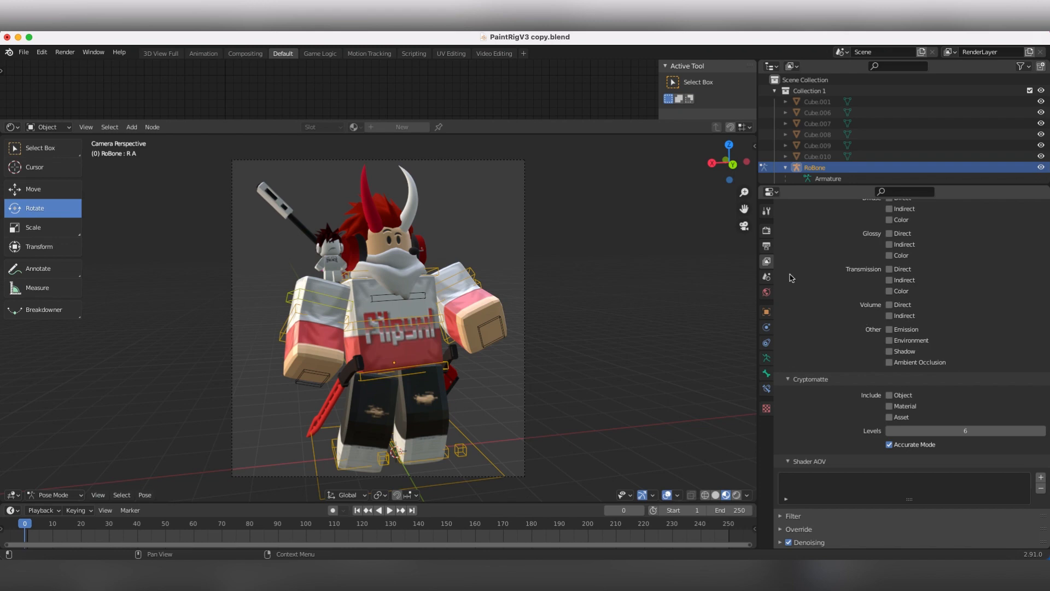
Preview the character in rendered viewport shading and set the HDRI world background's strength to 1.100
left_click(766, 277)
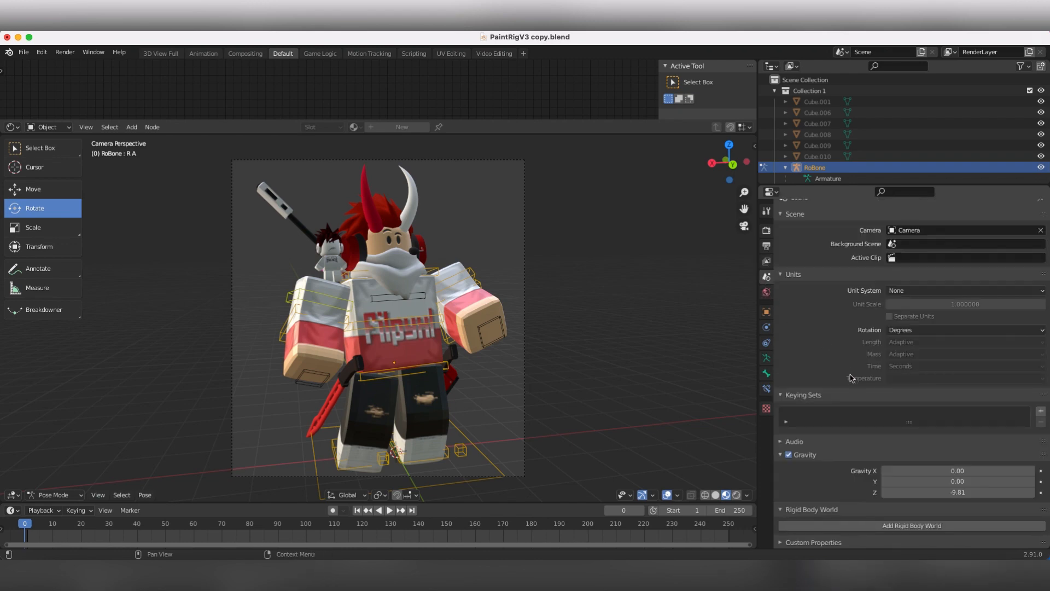
left_click(767, 292)
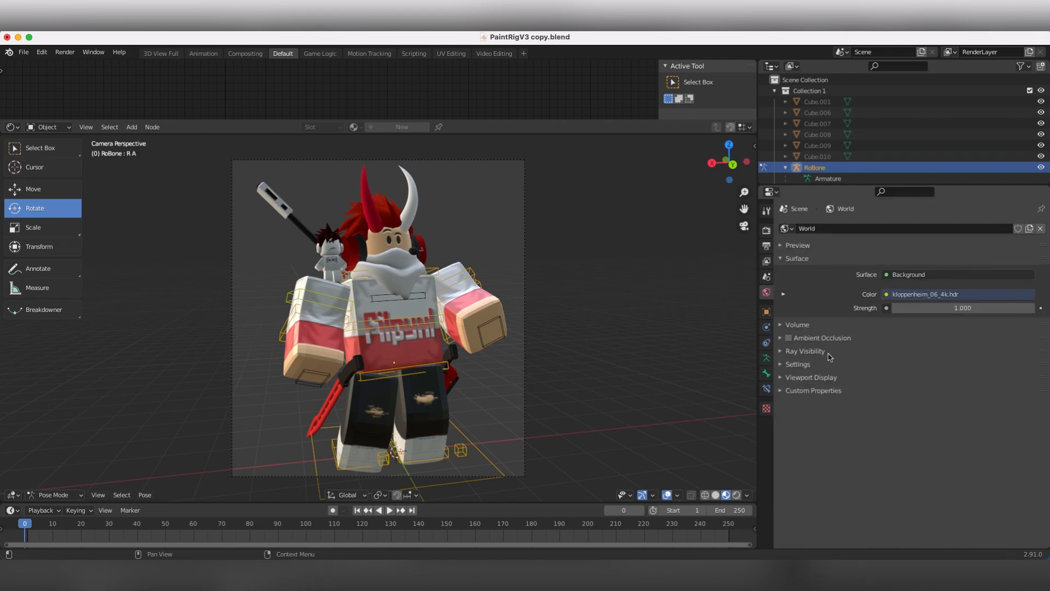
left_click(737, 494)
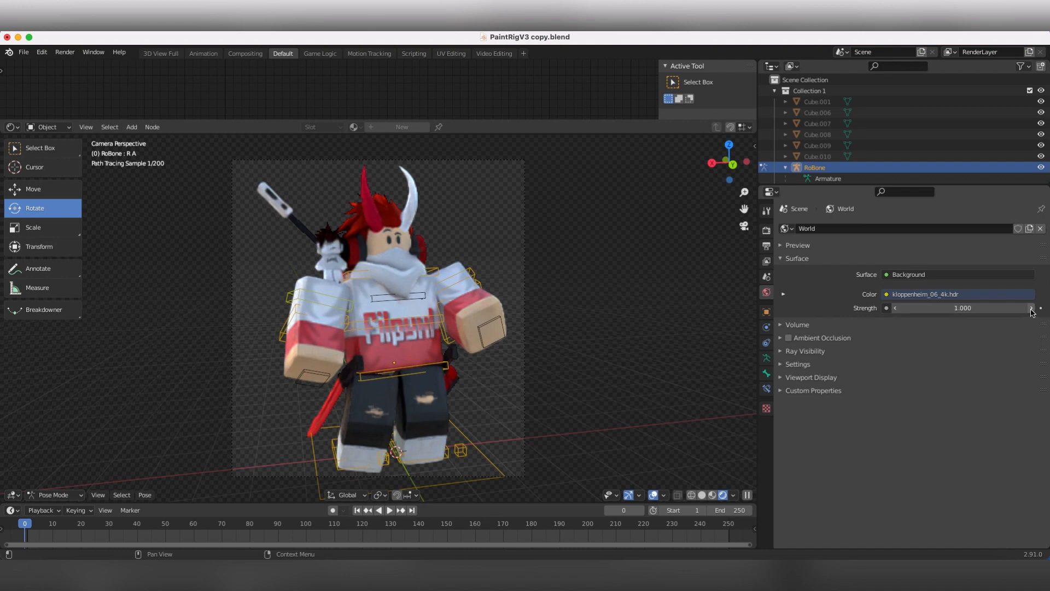
left_click(1031, 309)
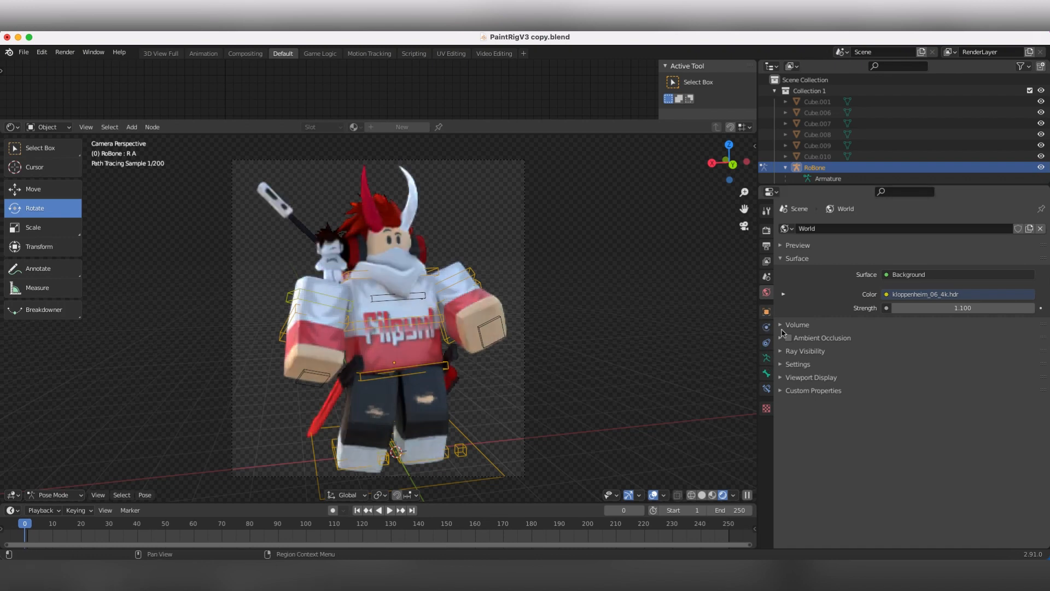
left_click(790, 364)
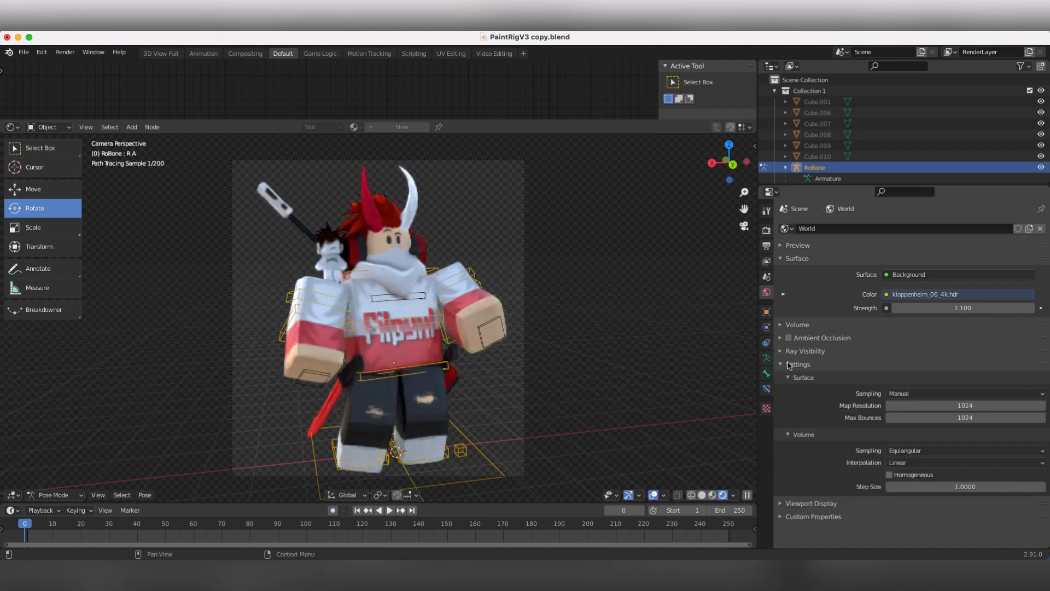
left_click(789, 365)
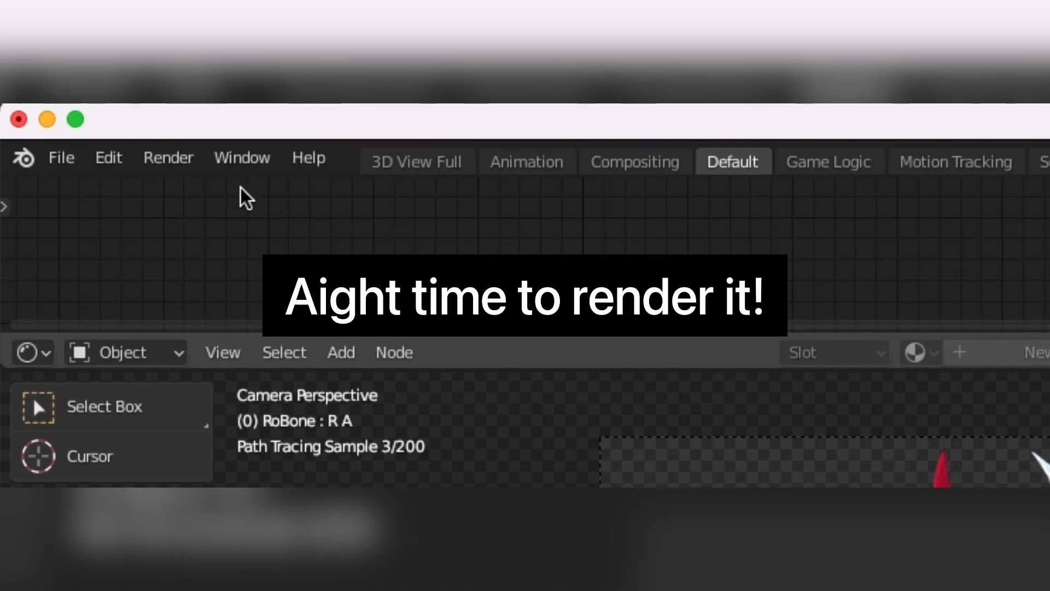
Render the posed character from the camera as a still image
left_click(59, 53)
left_click(160, 160)
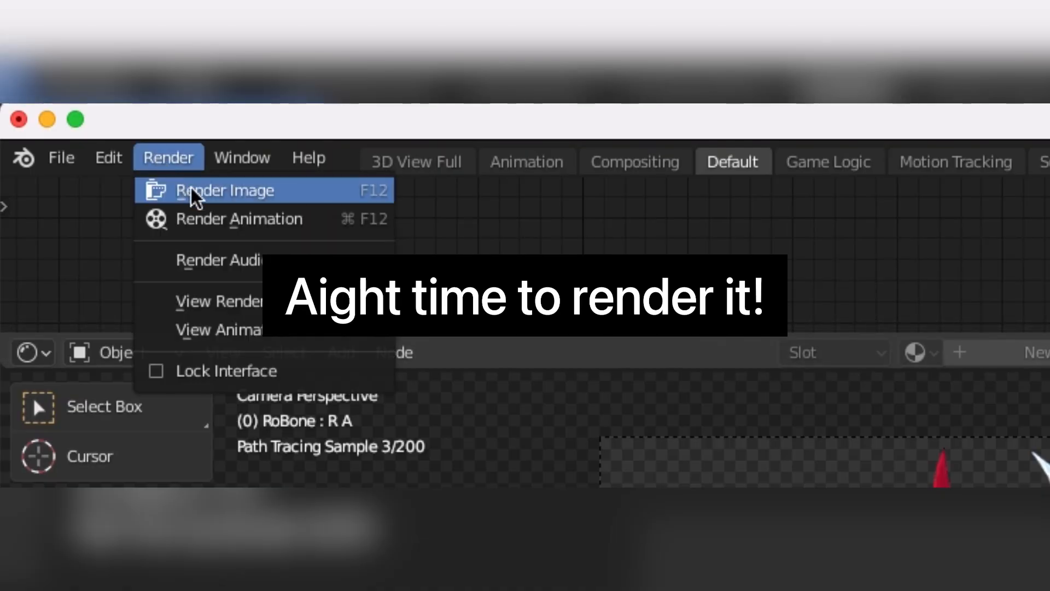
left_click(226, 191)
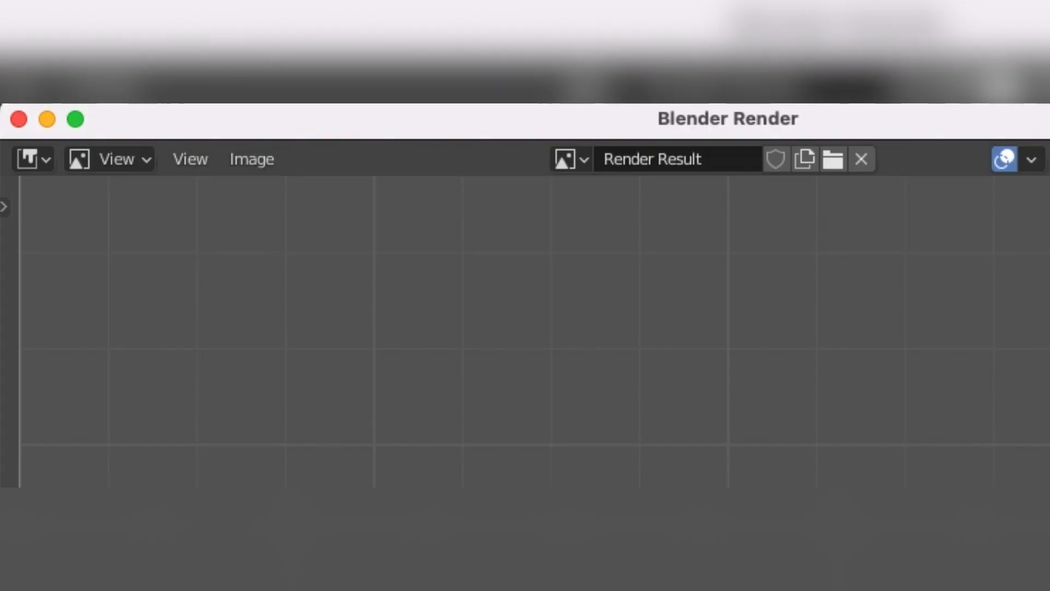